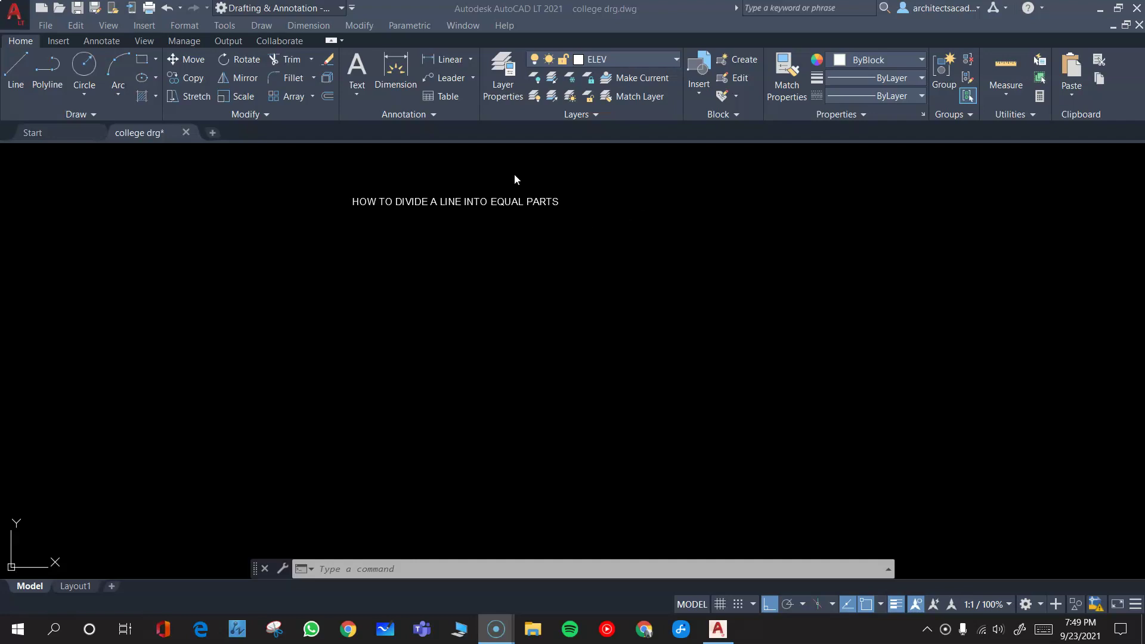
Step: Draw a horizontal line below the "HOW TO DIVIDE A LINE INTO EQUAL PARTS" title
scroll(514, 174, up, 2)
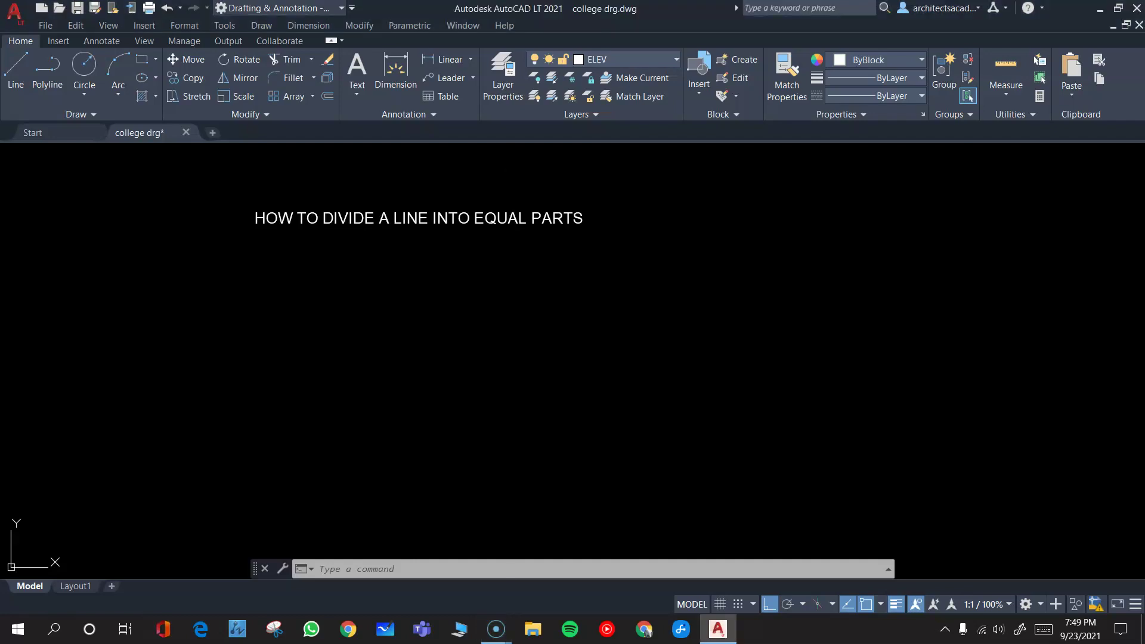
scroll(490, 190, up, 2)
mouse_move(490, 190)
middle_down()
mouse_move(578, 184)
mouse_move(506, 182)
middle_up()
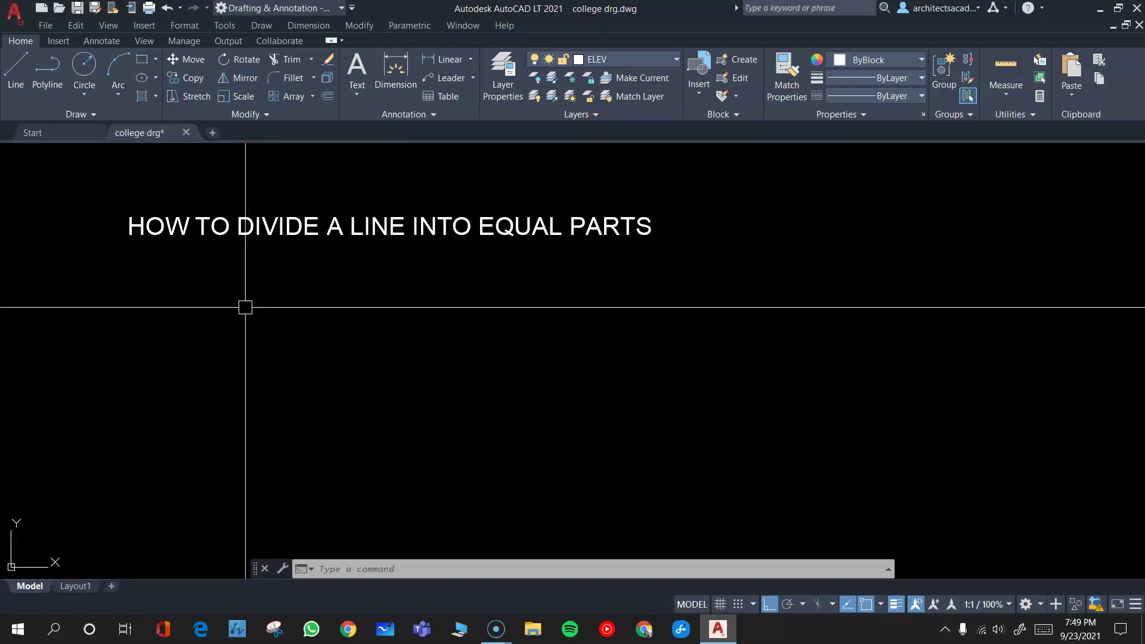
click(19, 65)
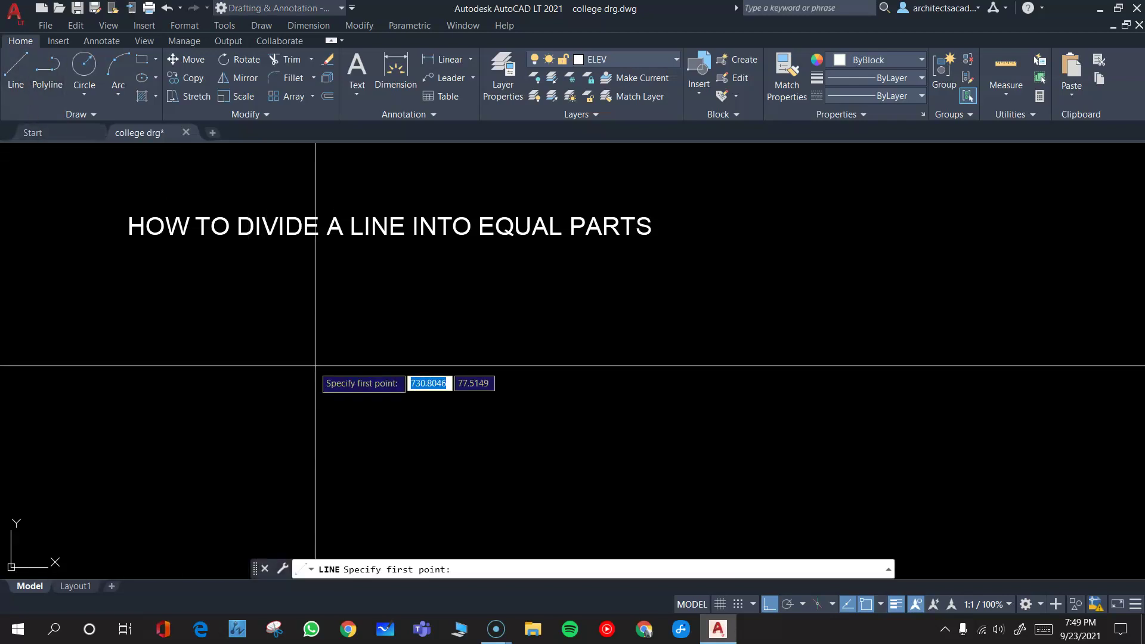
click(324, 377)
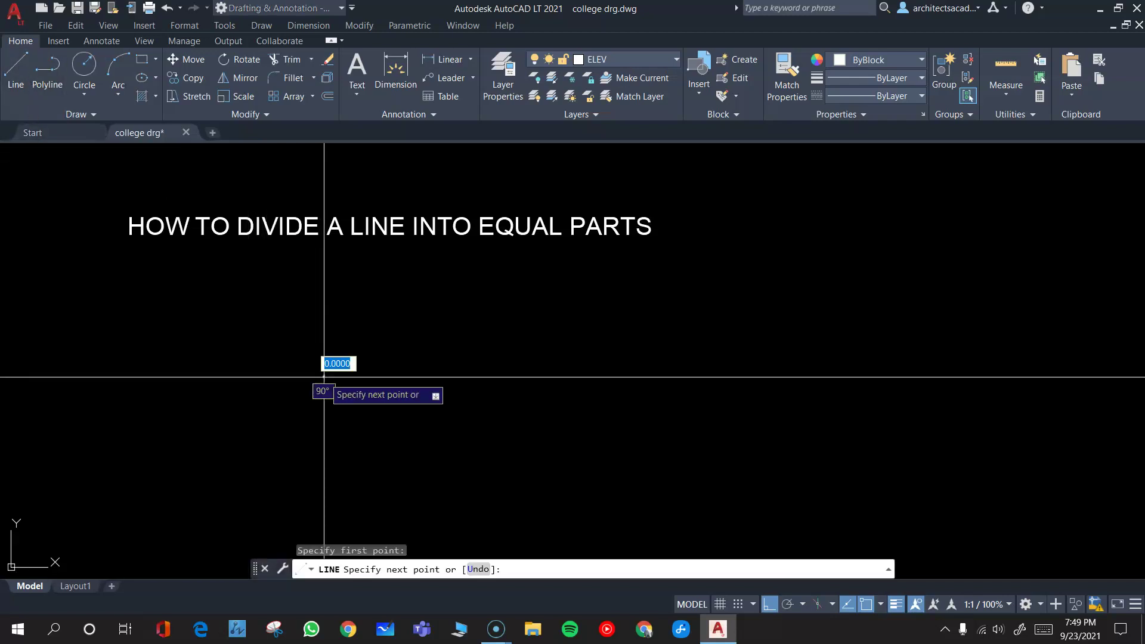
click(770, 385)
key(Return)
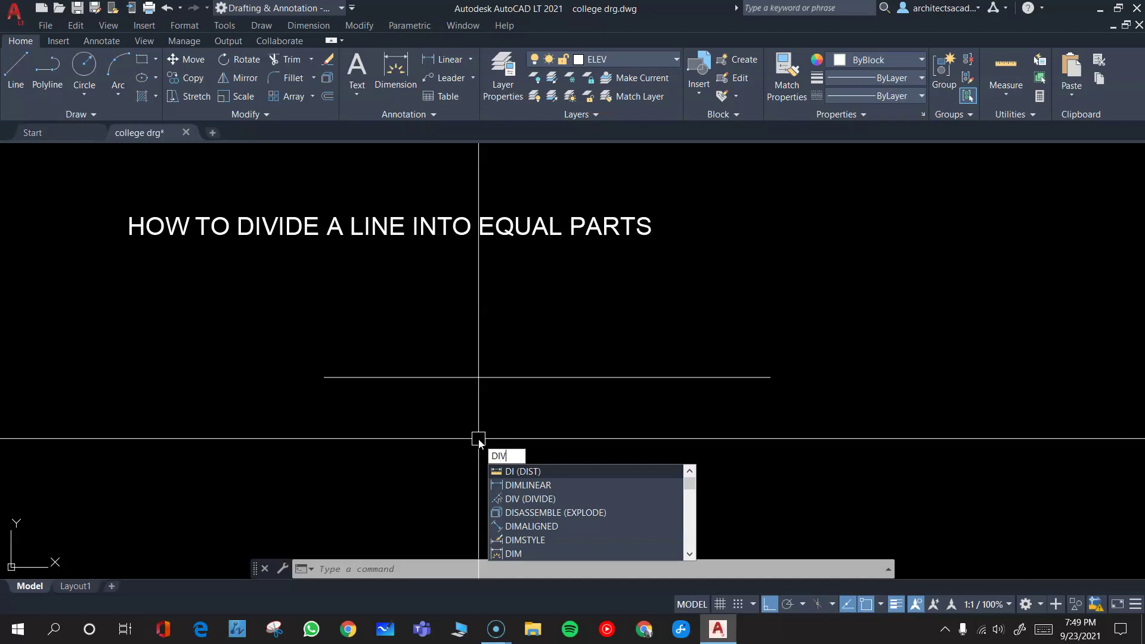
Step: Divide the horizontal line into 5 equal segments with the DIVIDE command
text(VIDE)
key(Return)
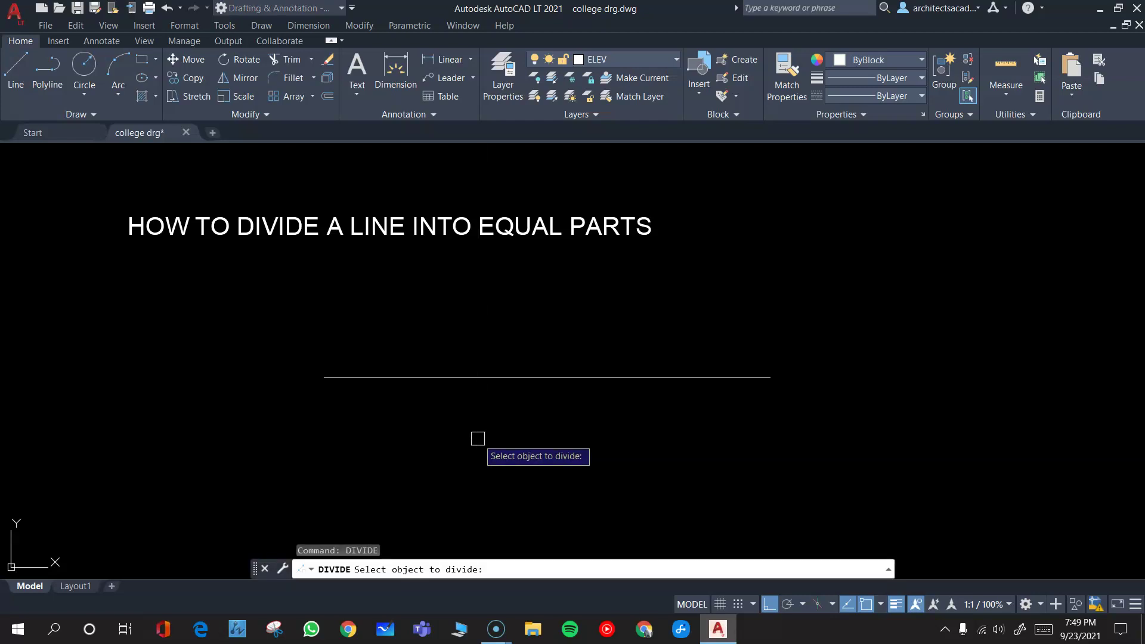
click(456, 378)
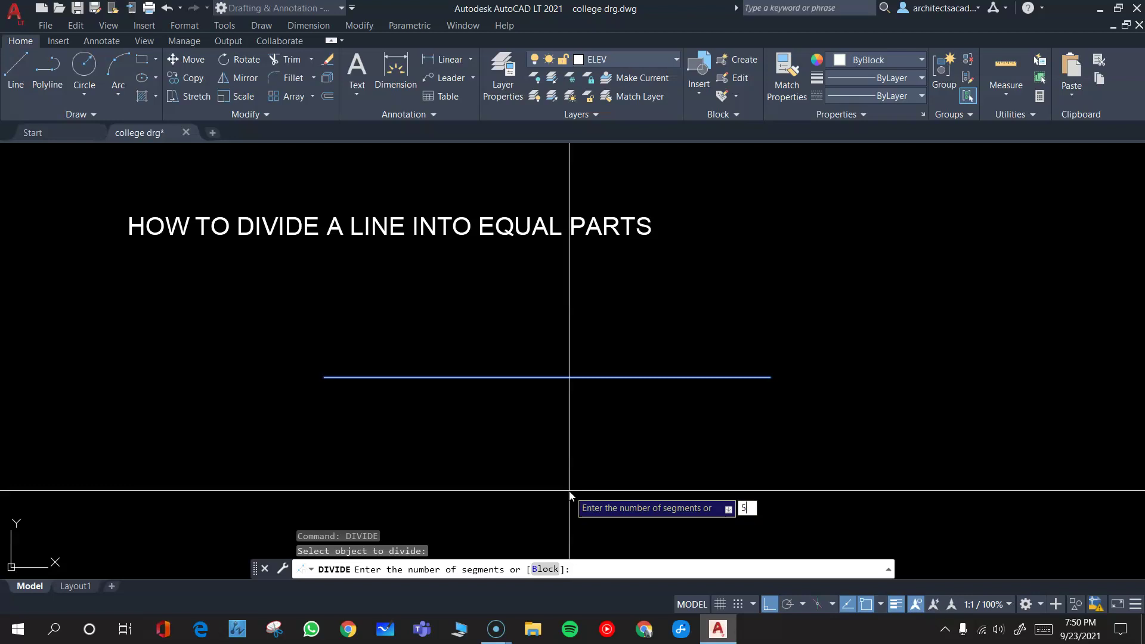
key(Return)
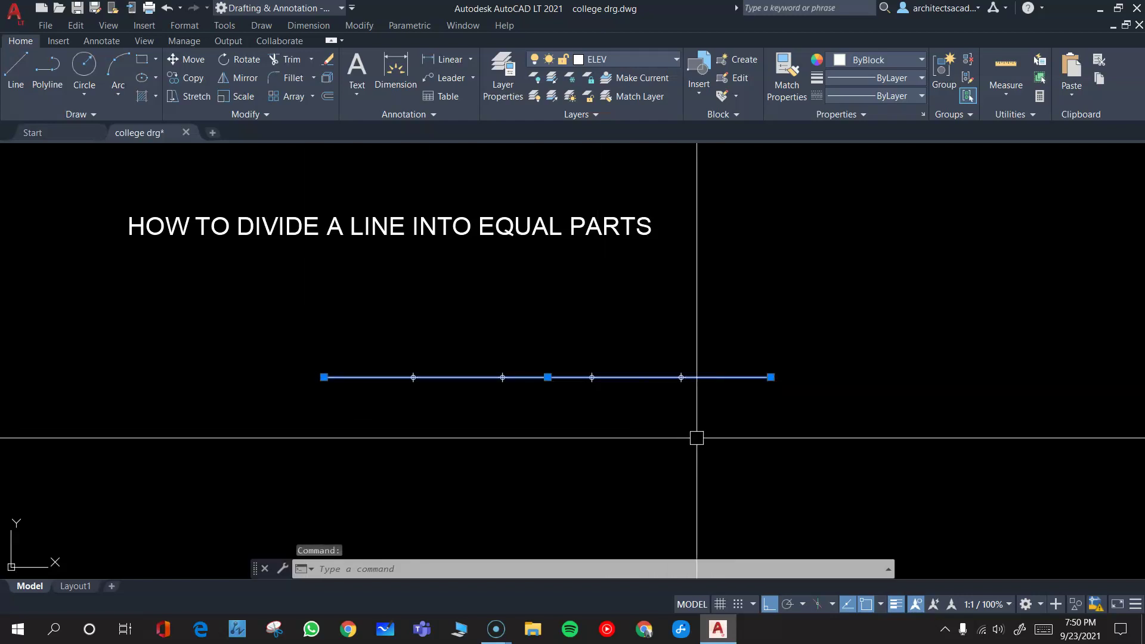
key(Escape)
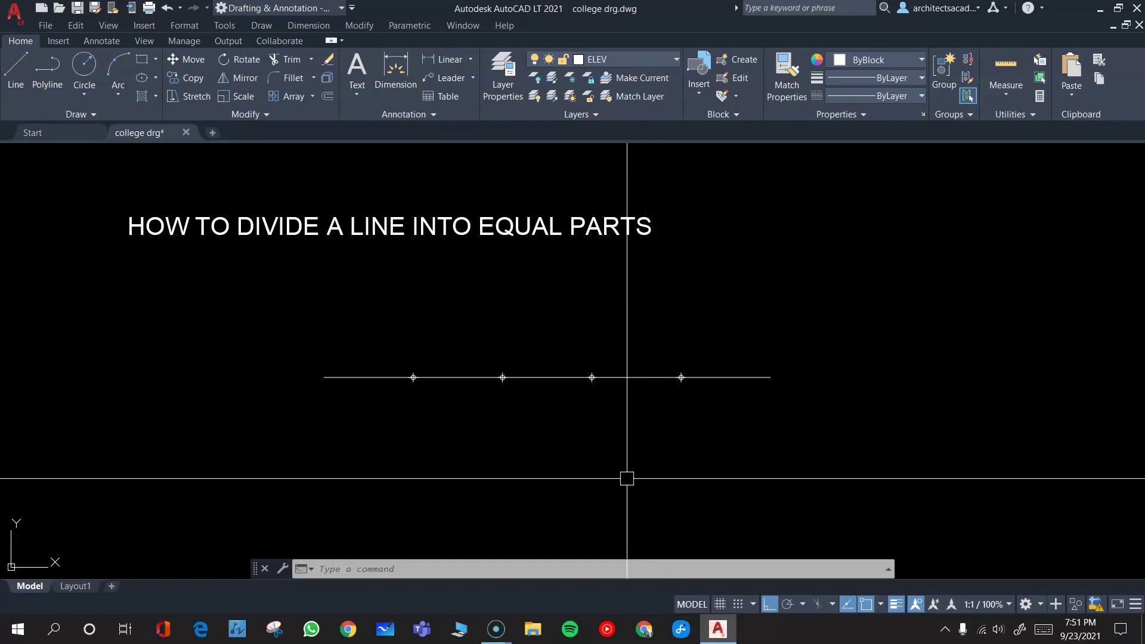
Step: Draw a vertical line downward from the first division point of the horizontal line, using the Node snap for its start
text(l)
key(Return)
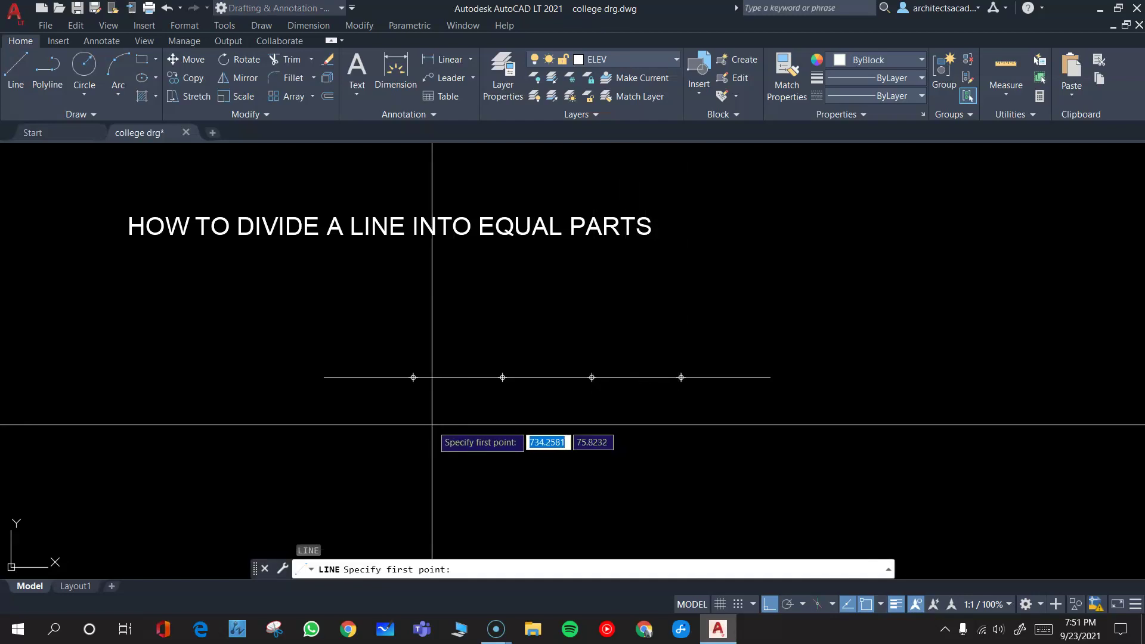
mouse_move(413, 377)
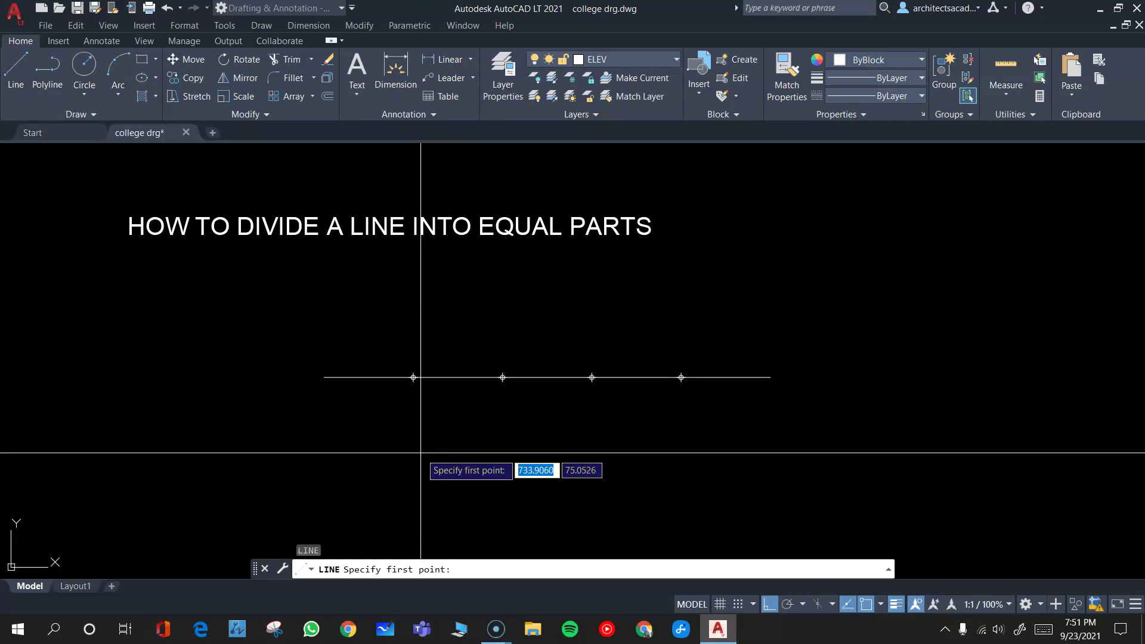
key(F8)
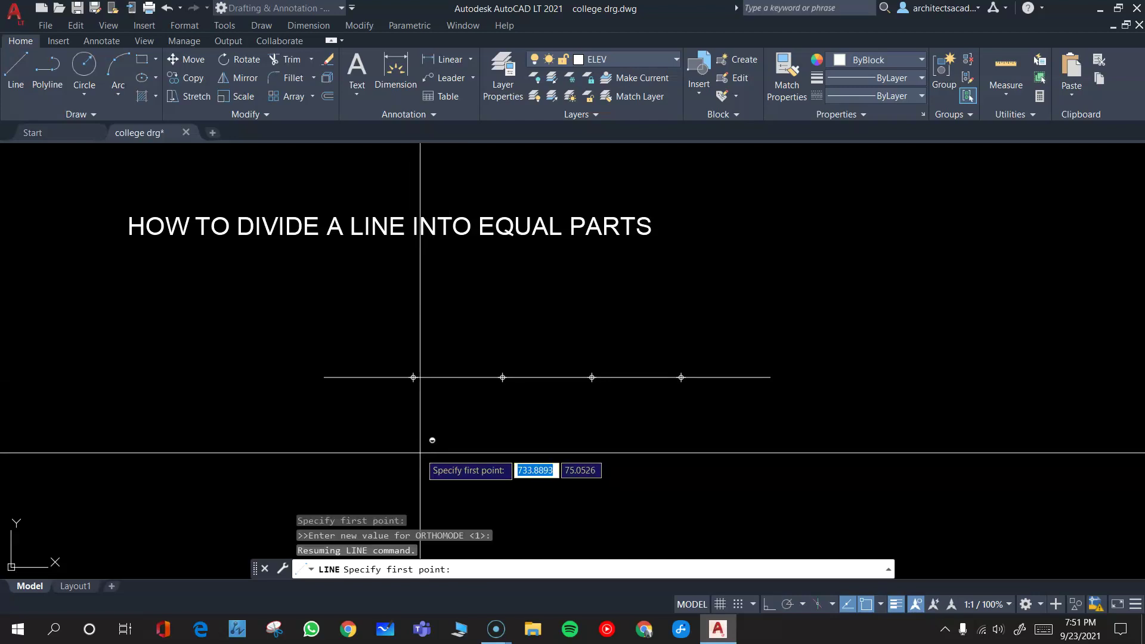
shift+right_click(421, 454)
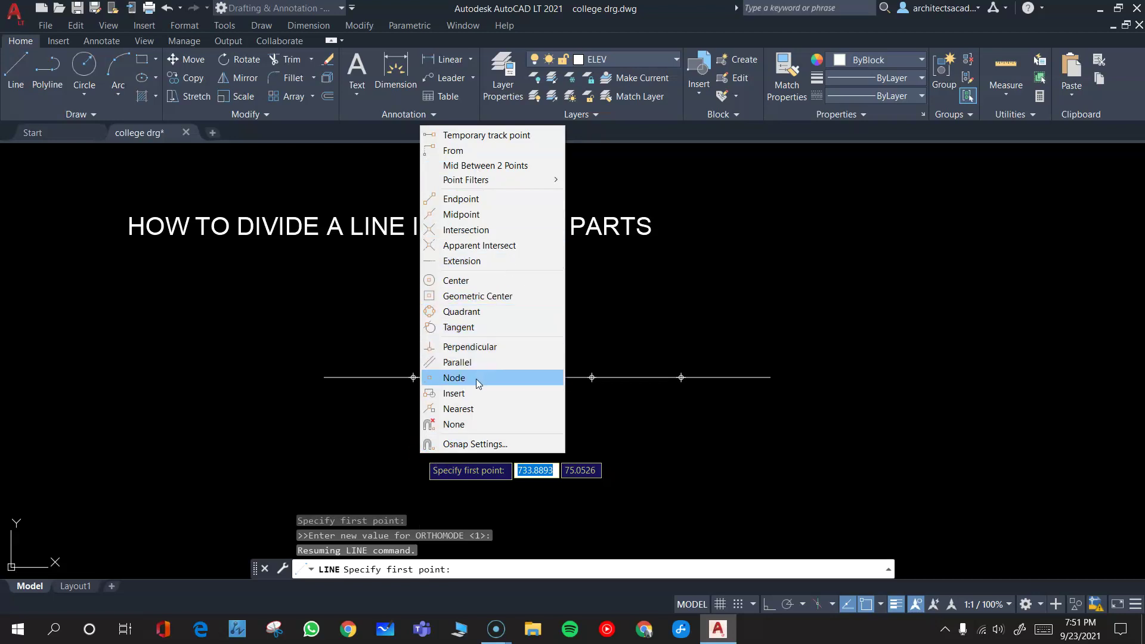
click(460, 382)
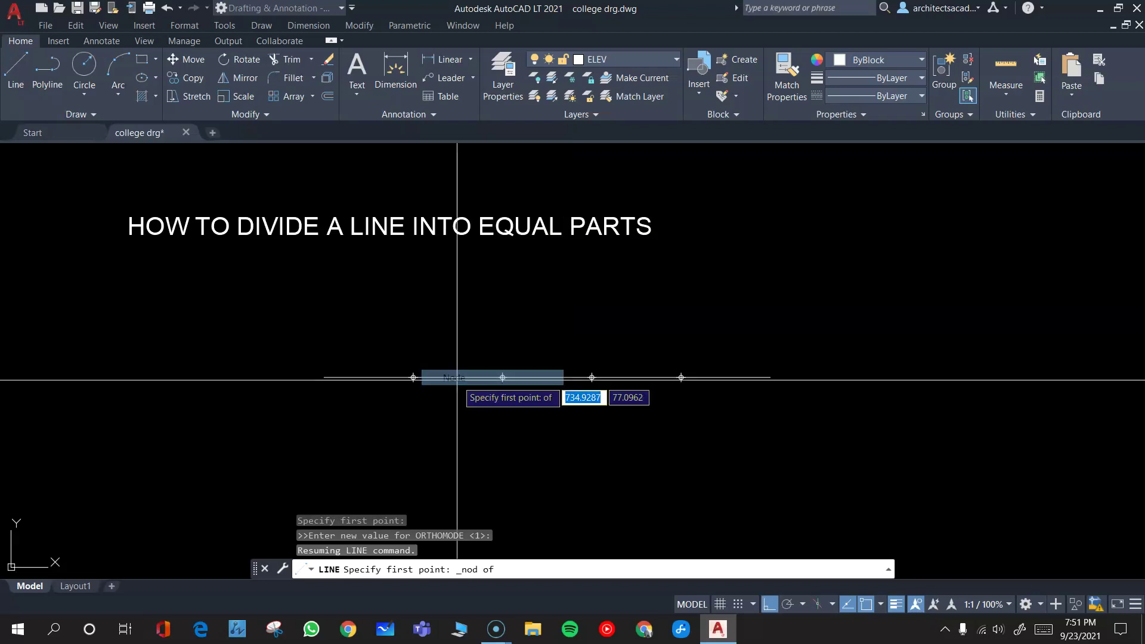
click(414, 377)
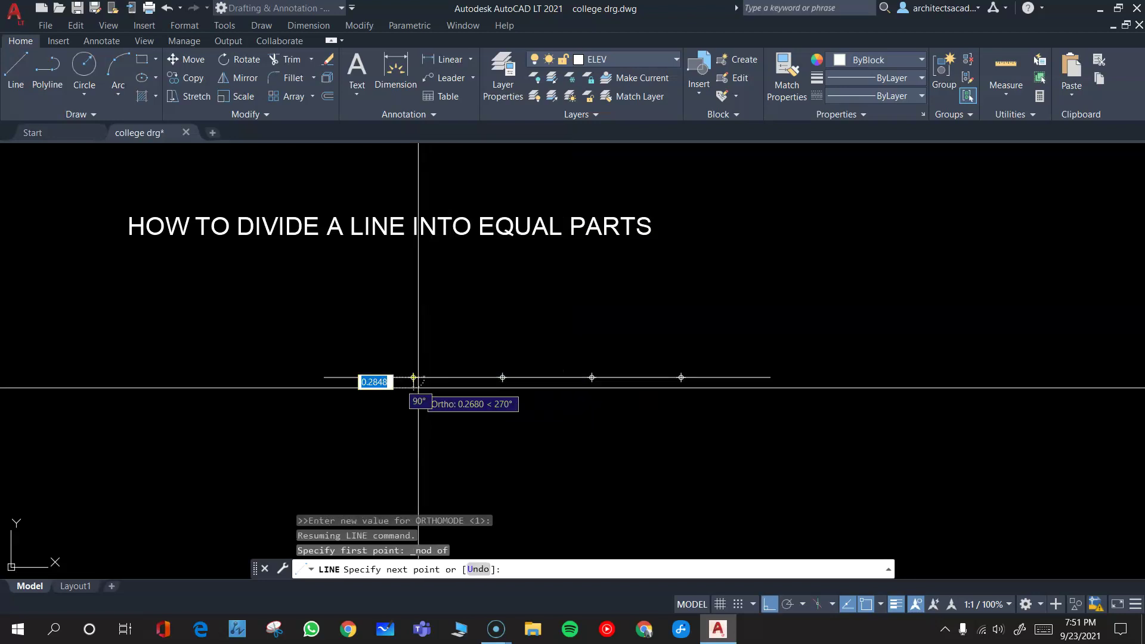
click(414, 461)
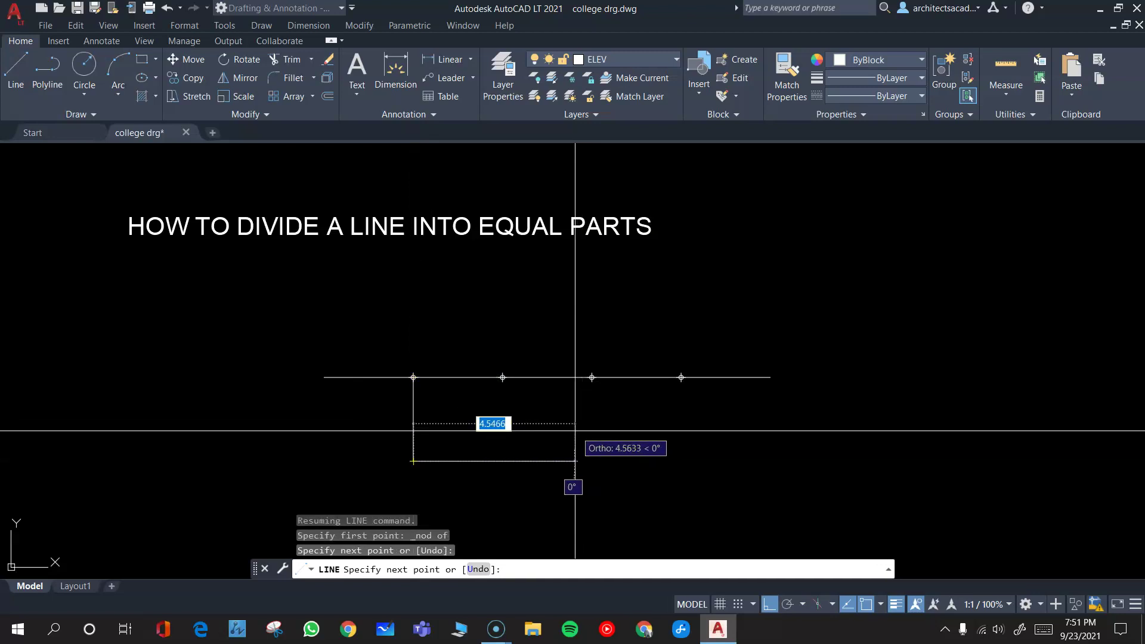
key(Escape)
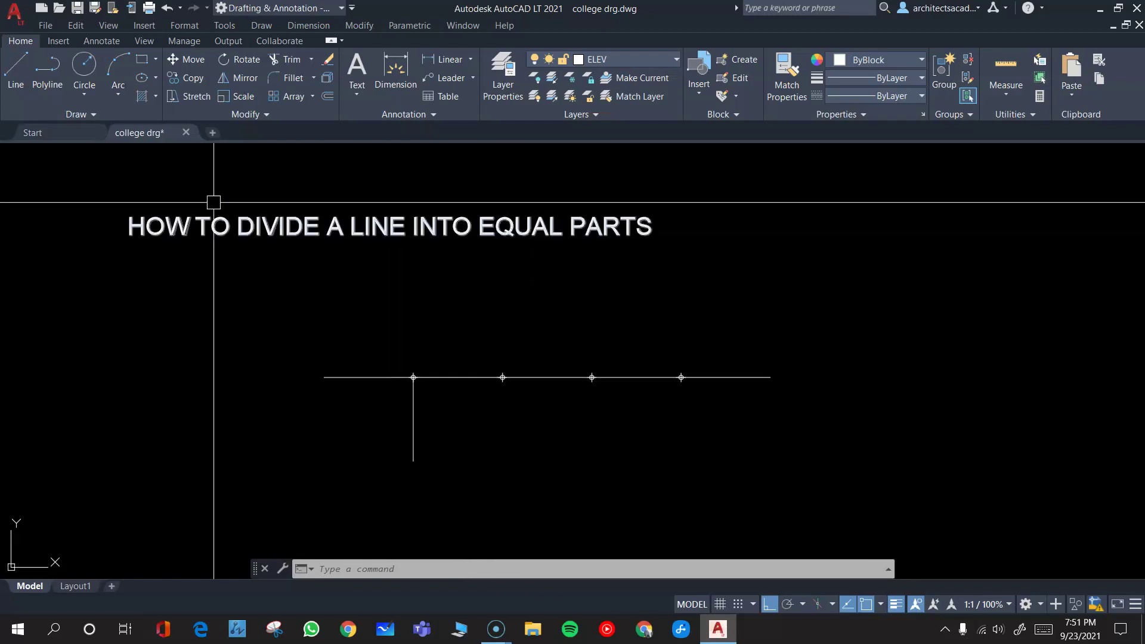
Step: Draw a circle centred on the second division point of the horizontal line, using the Node snap
click(85, 68)
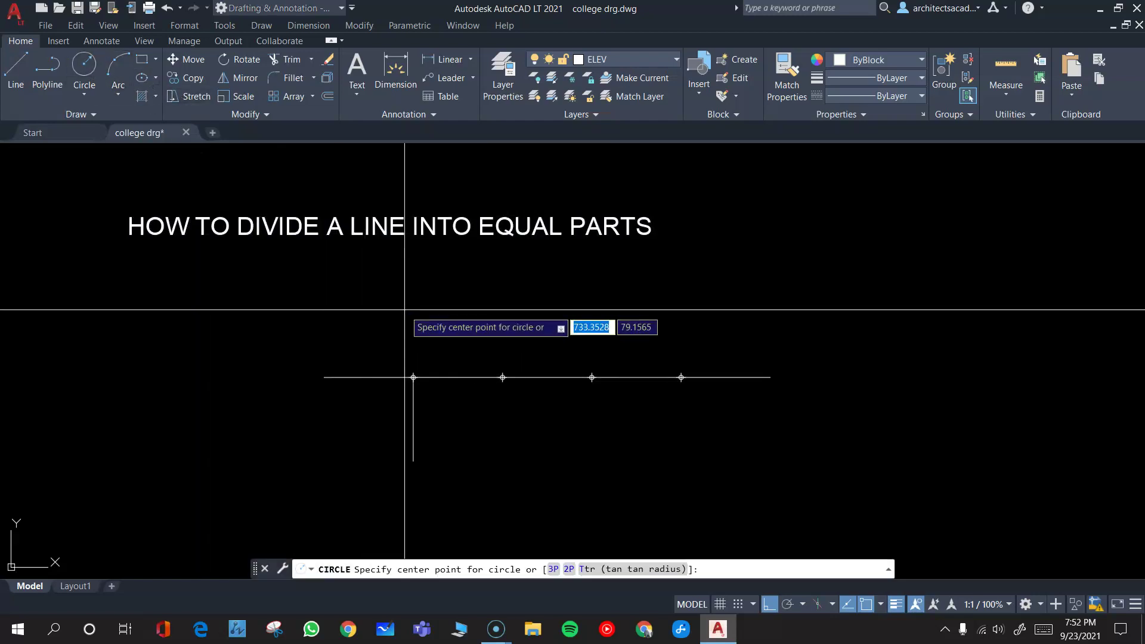
key(F8)
shift+right_click(568, 288)
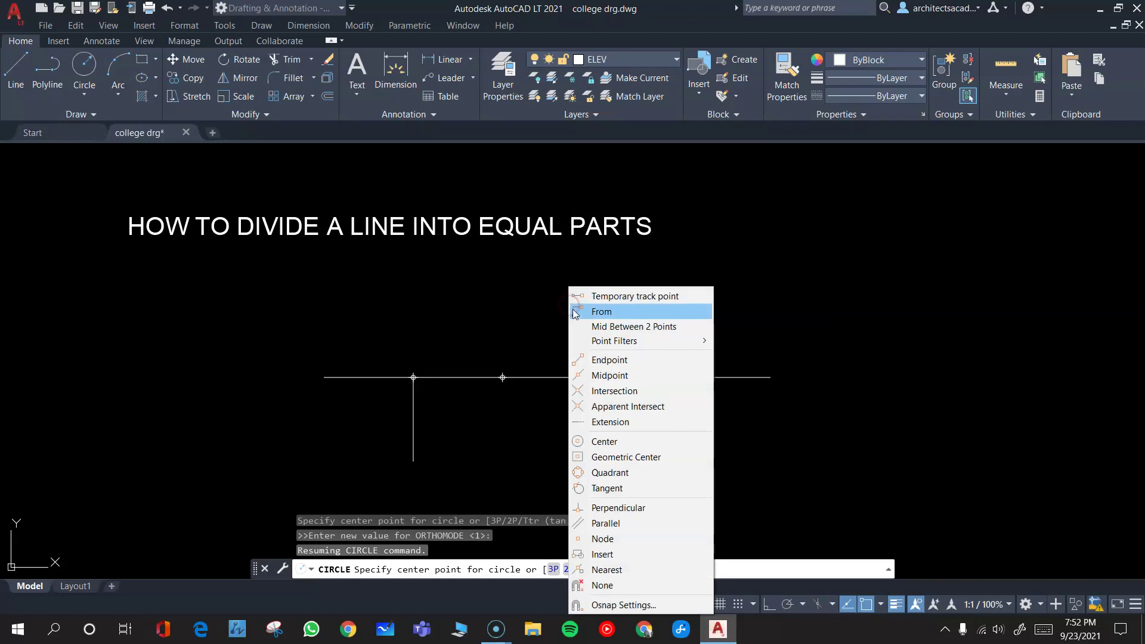
click(610, 539)
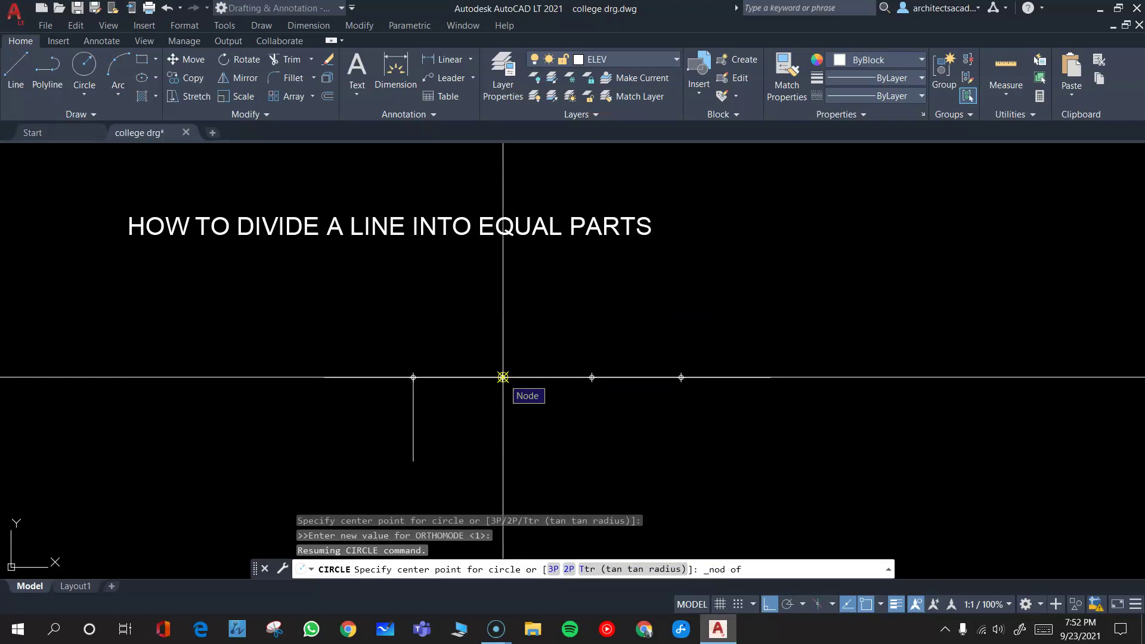
click(503, 377)
click(536, 391)
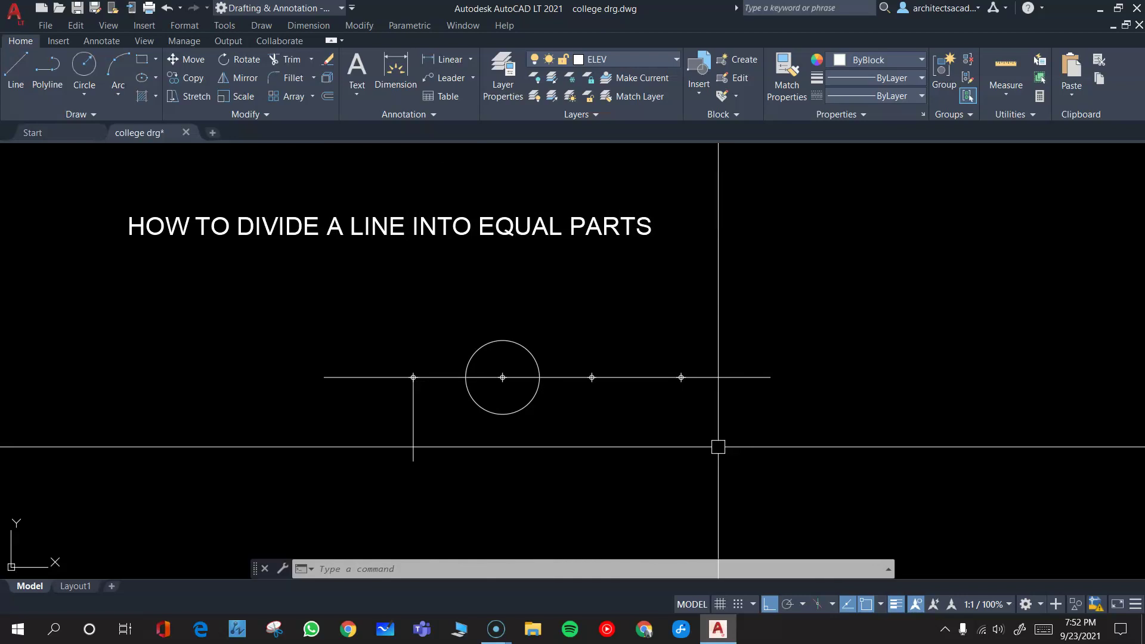
Step: Erase the four division points from the horizontal line, keeping the vertical line and the circle
key(Return)
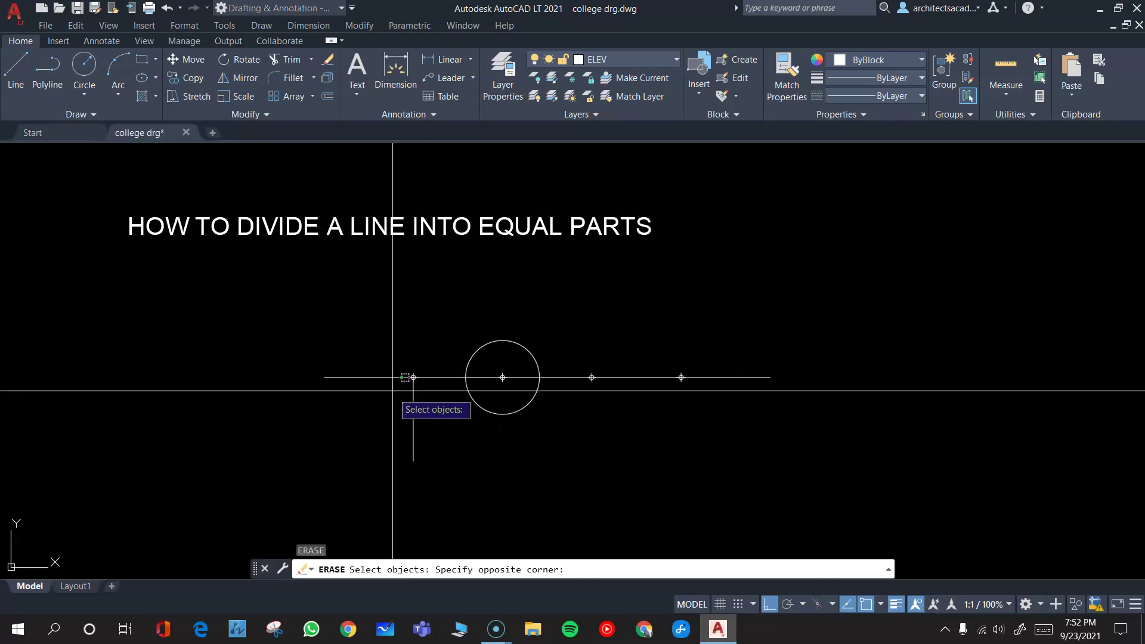
click(421, 352)
scroll(498, 386, up, 4)
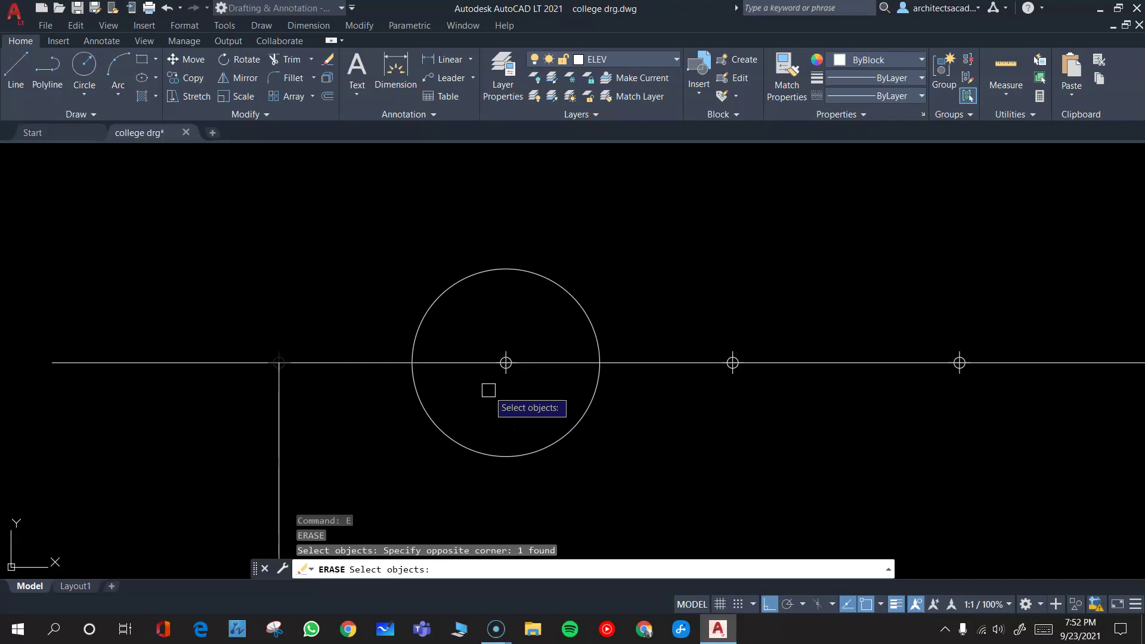
click(489, 389)
click(528, 340)
click(701, 397)
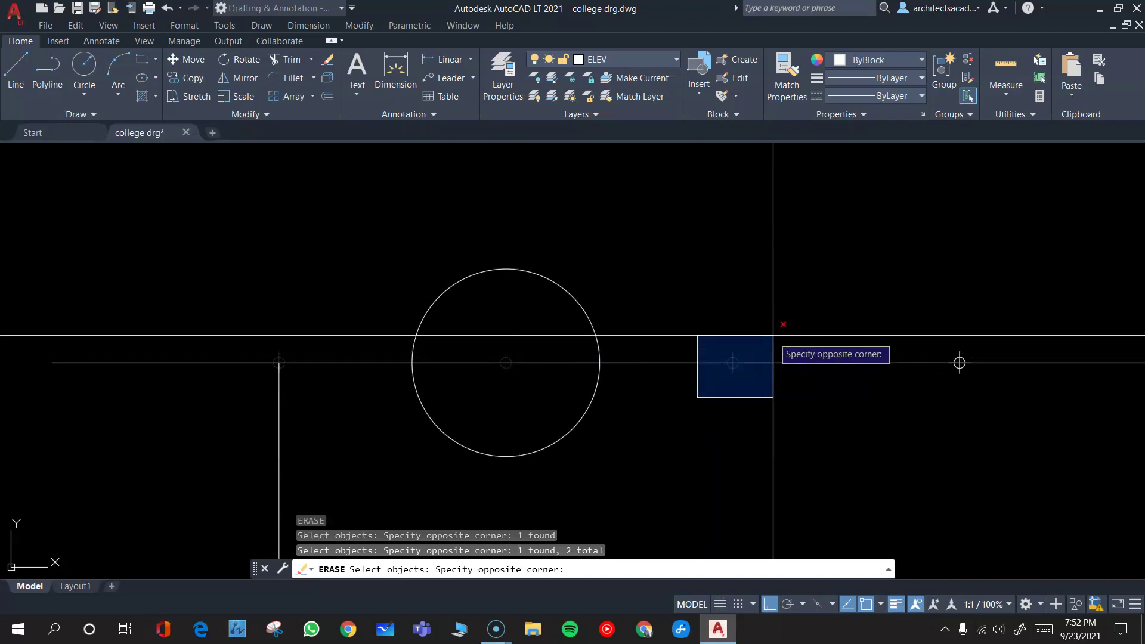
click(788, 334)
click(984, 319)
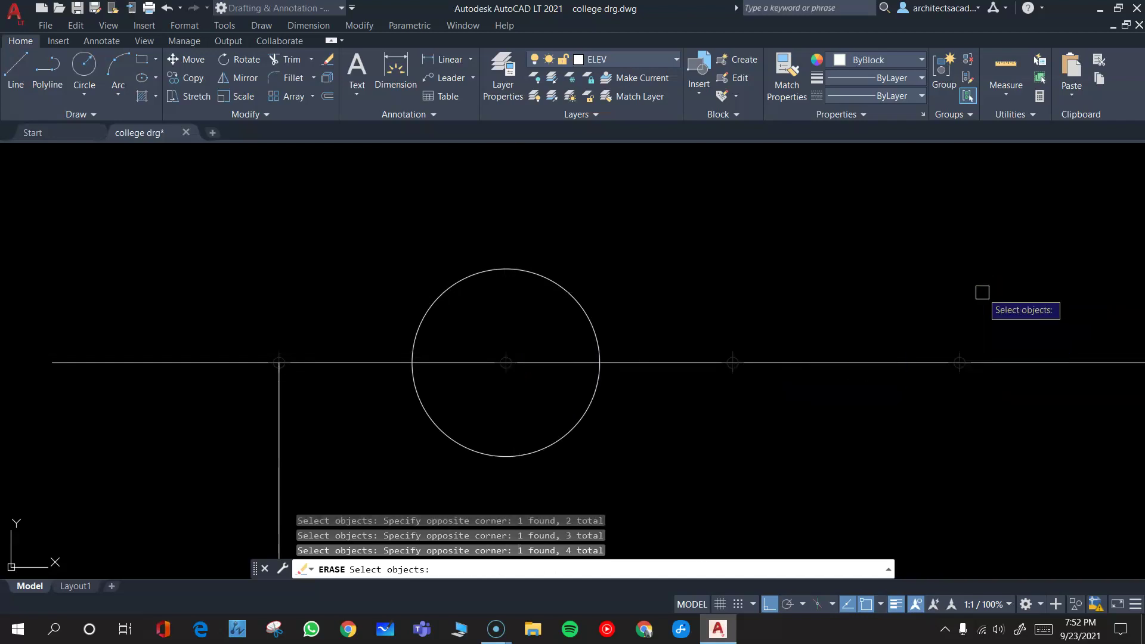
key(Return)
scroll(757, 314, down, 6)
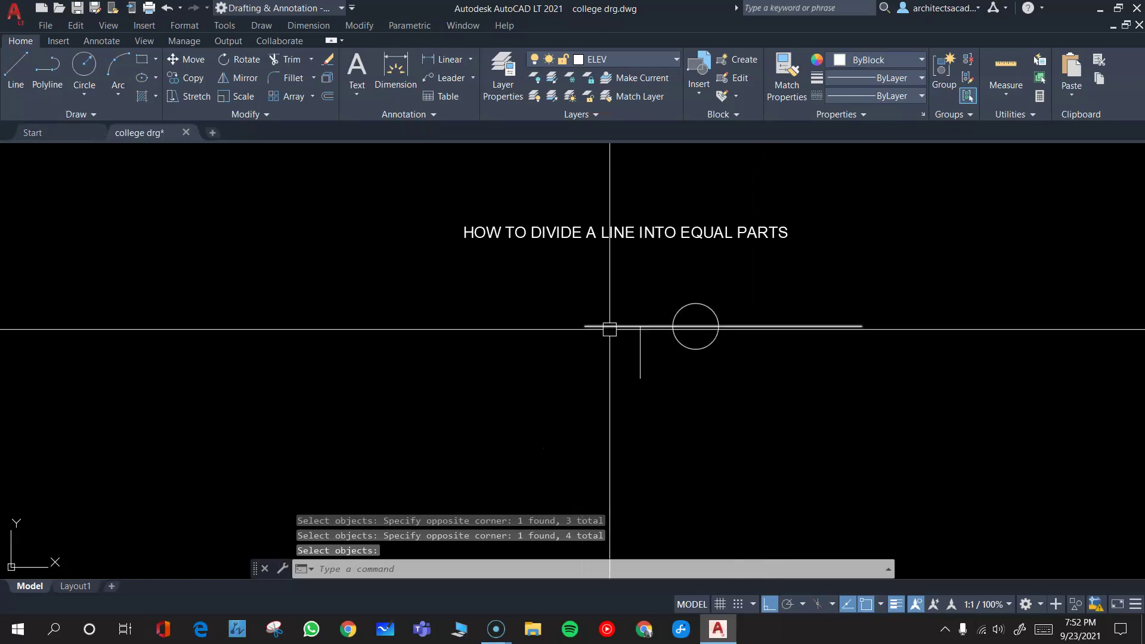
Step: Select the horizontal line to examine whether it is one continuous object, and clear the selection
key(Return)
click(813, 327)
scroll(898, 304, up, 2)
scroll(898, 303, up, 2)
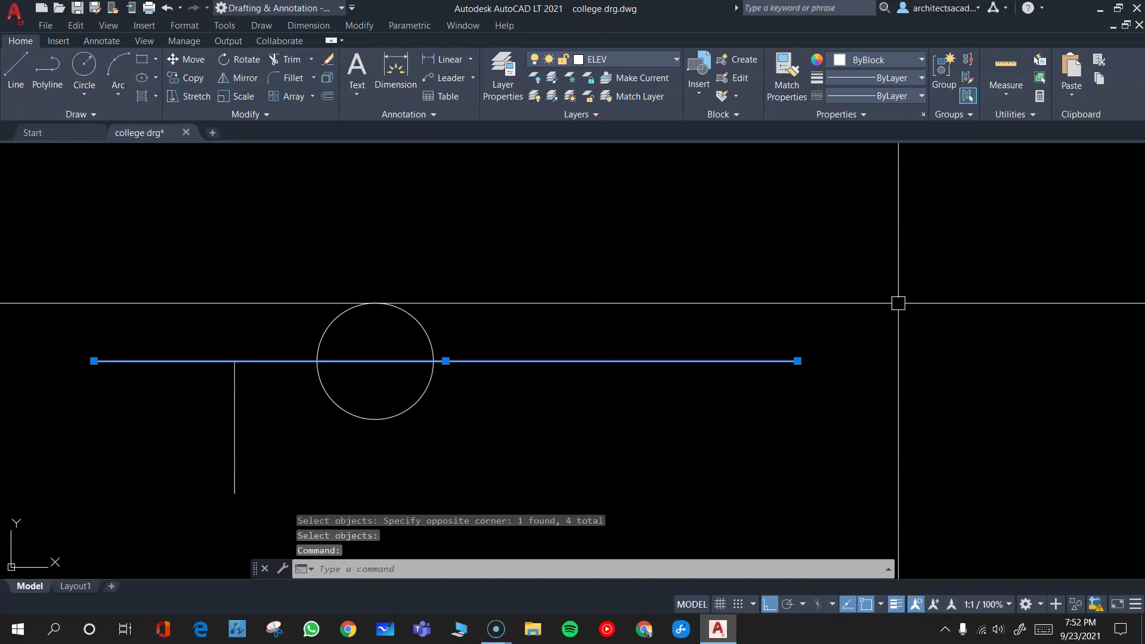
middle_drag(814, 358, 910, 360)
scroll(910, 359, down, 3)
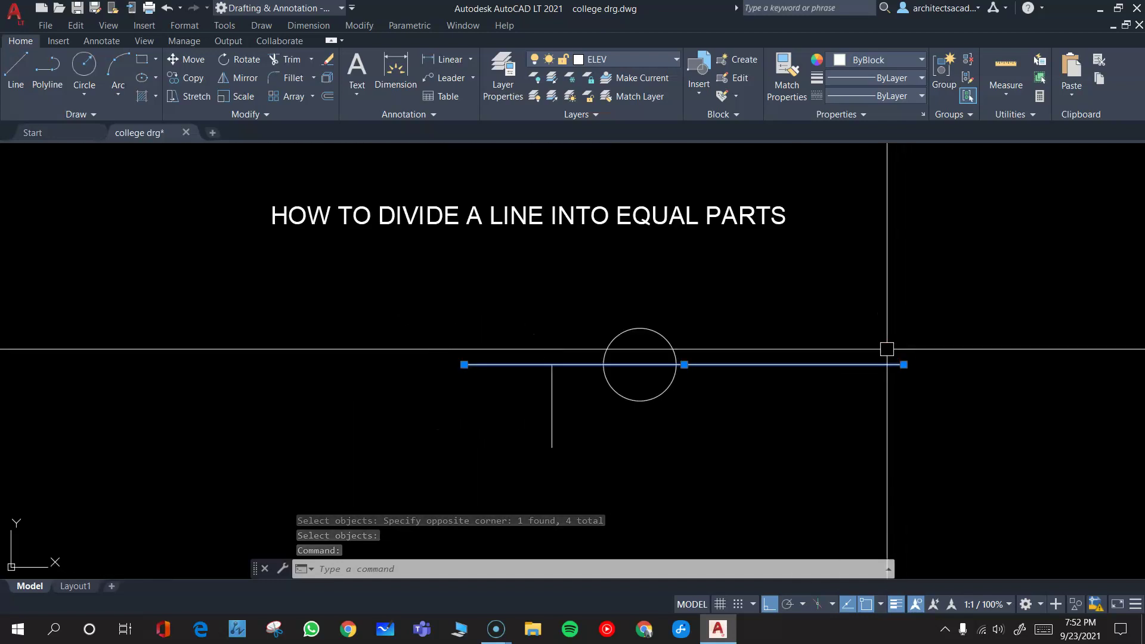
key(Escape)
key(Escape)
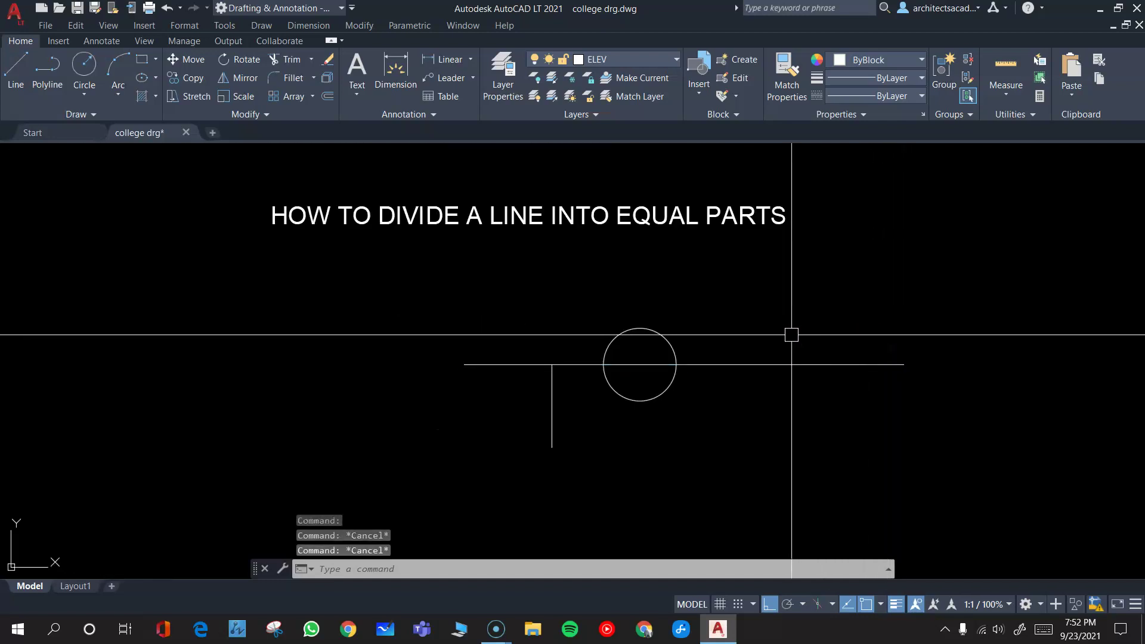
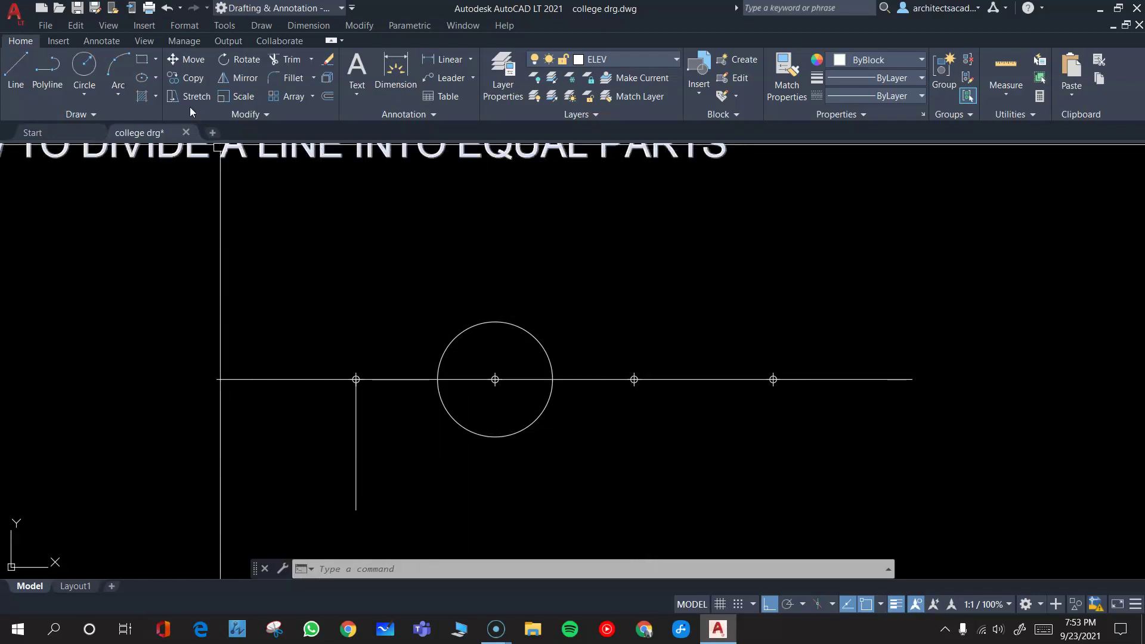
Step: Change the point style to the square with an inscribed circle and X, and inspect a division point up close
click(107, 26)
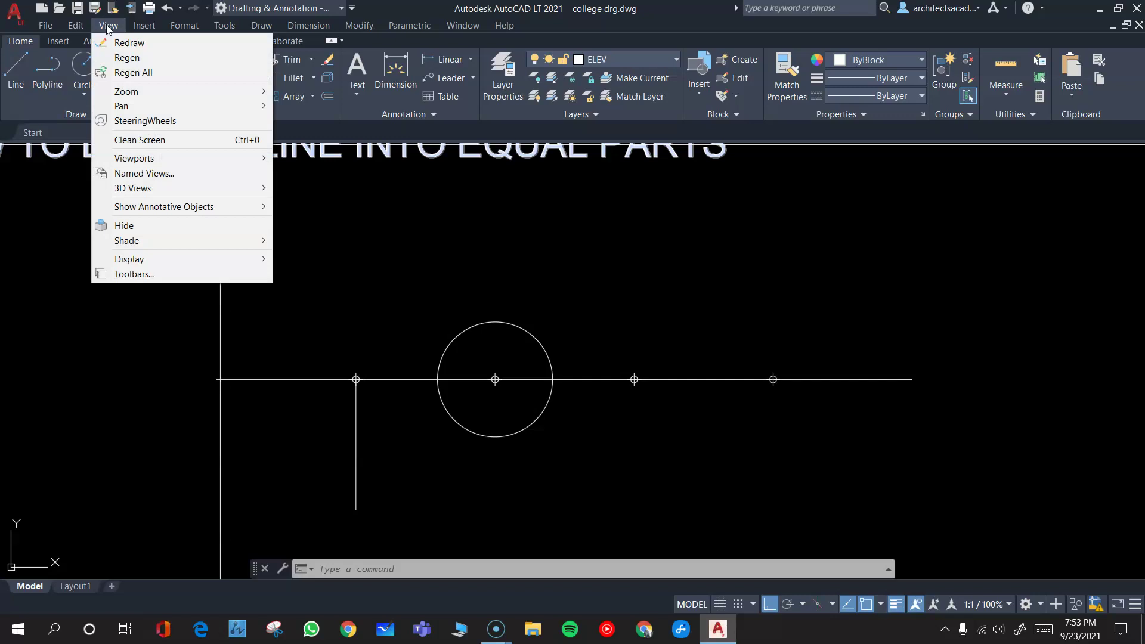
mouse_move(134, 28)
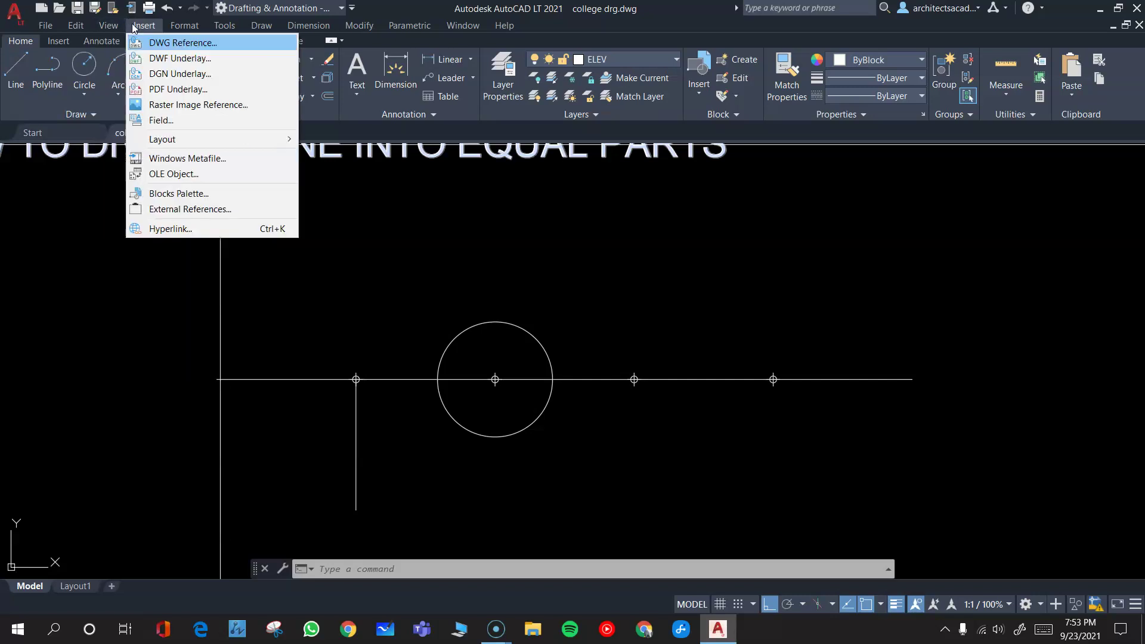
mouse_move(168, 24)
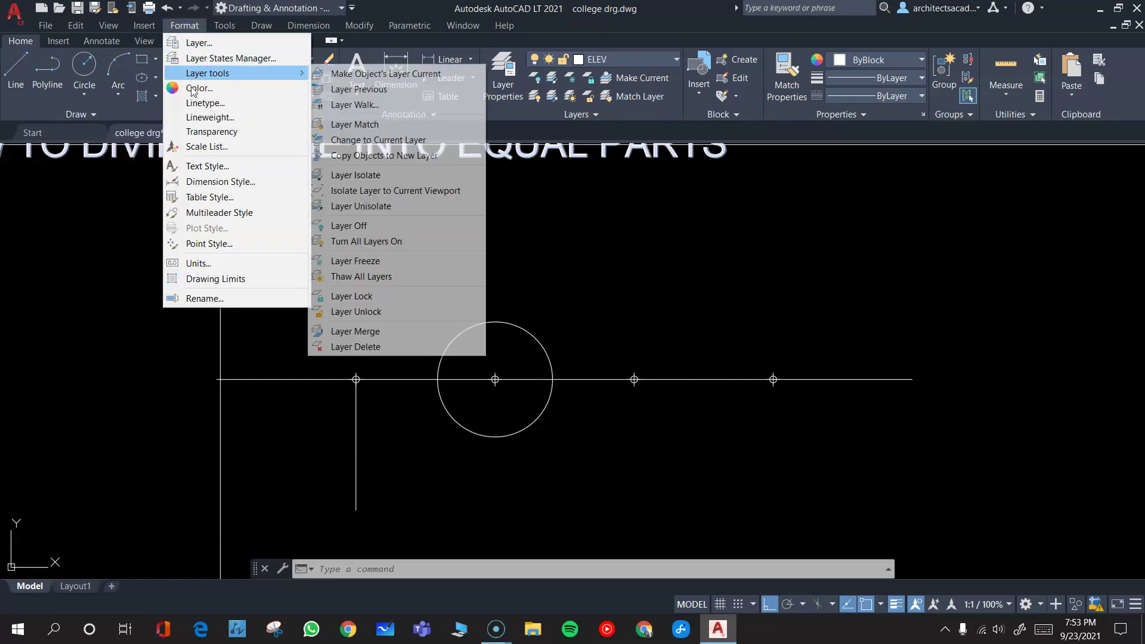
click(207, 244)
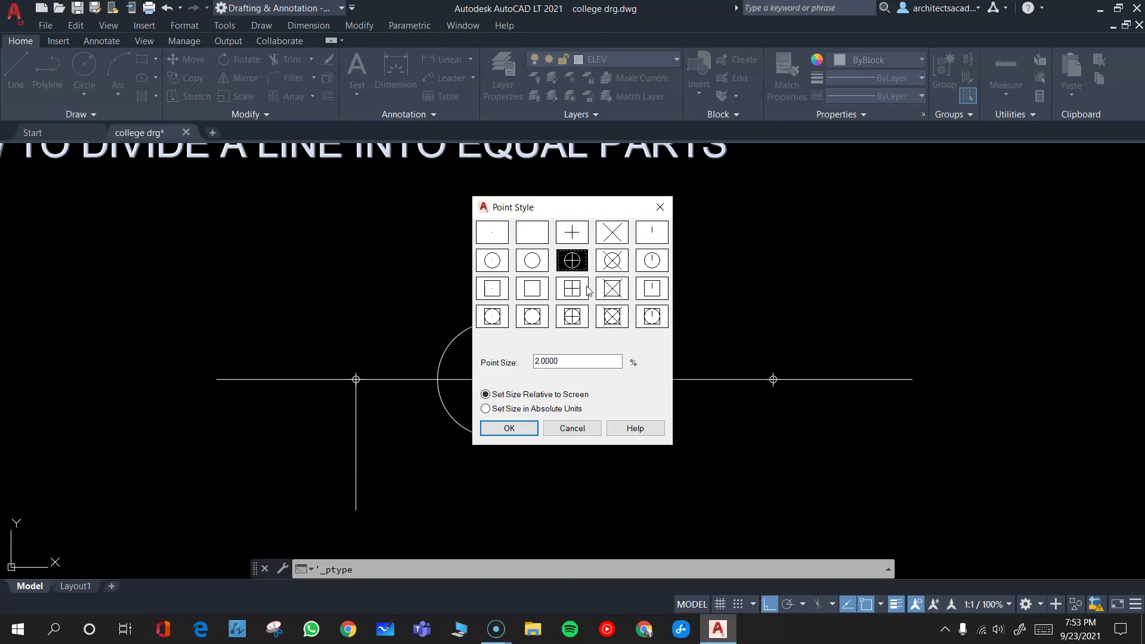
click(613, 316)
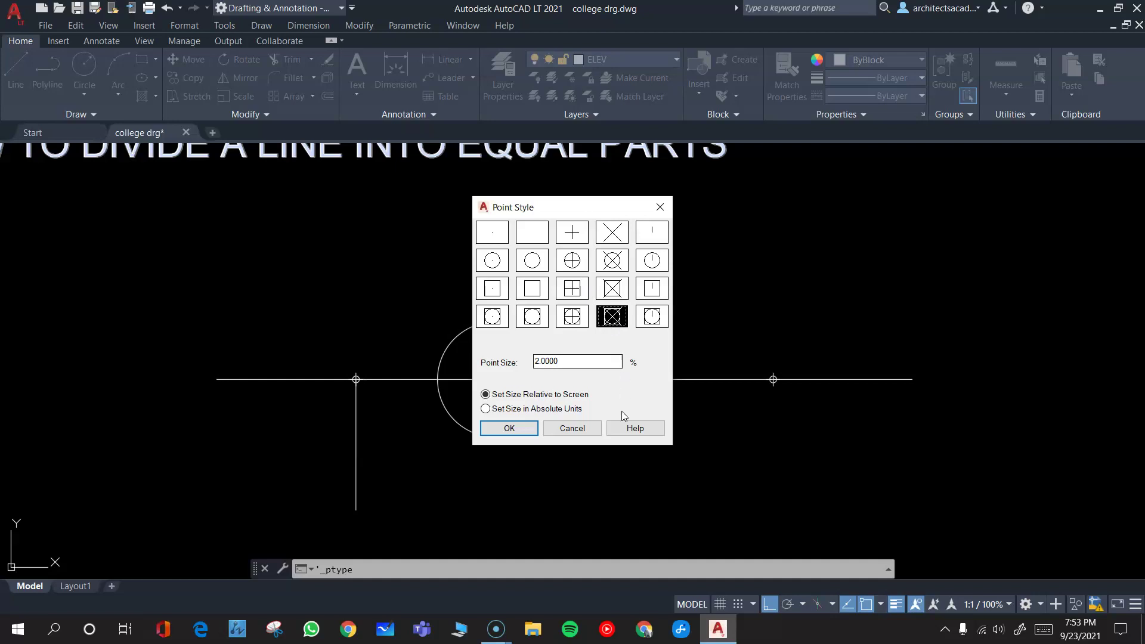
click(523, 427)
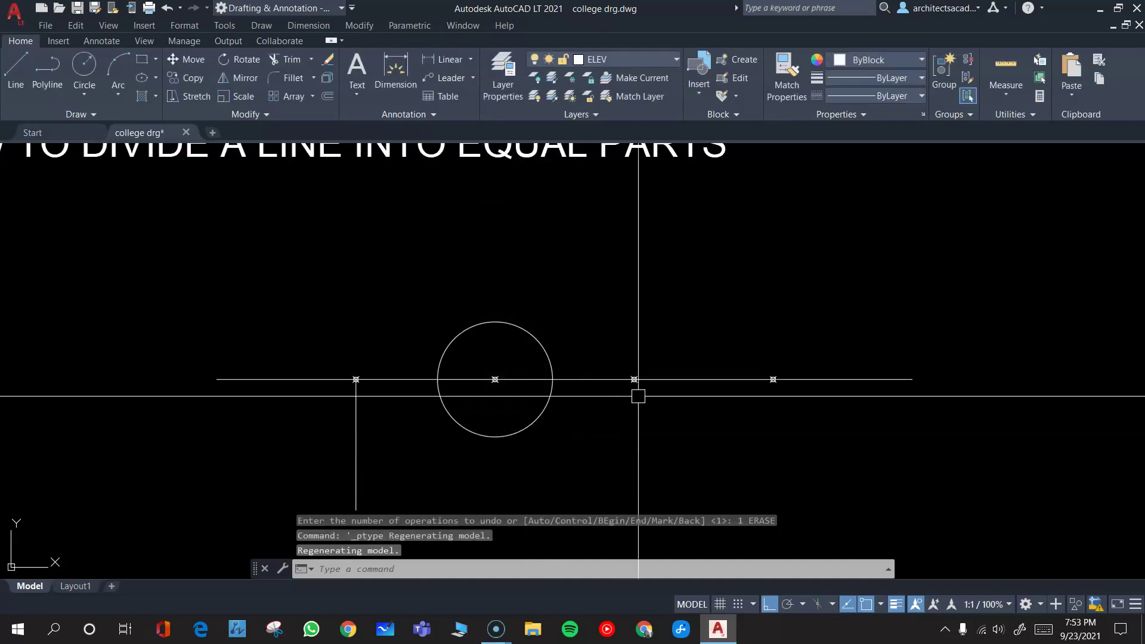
scroll(633, 391, up, 5)
scroll(633, 391, up, 5)
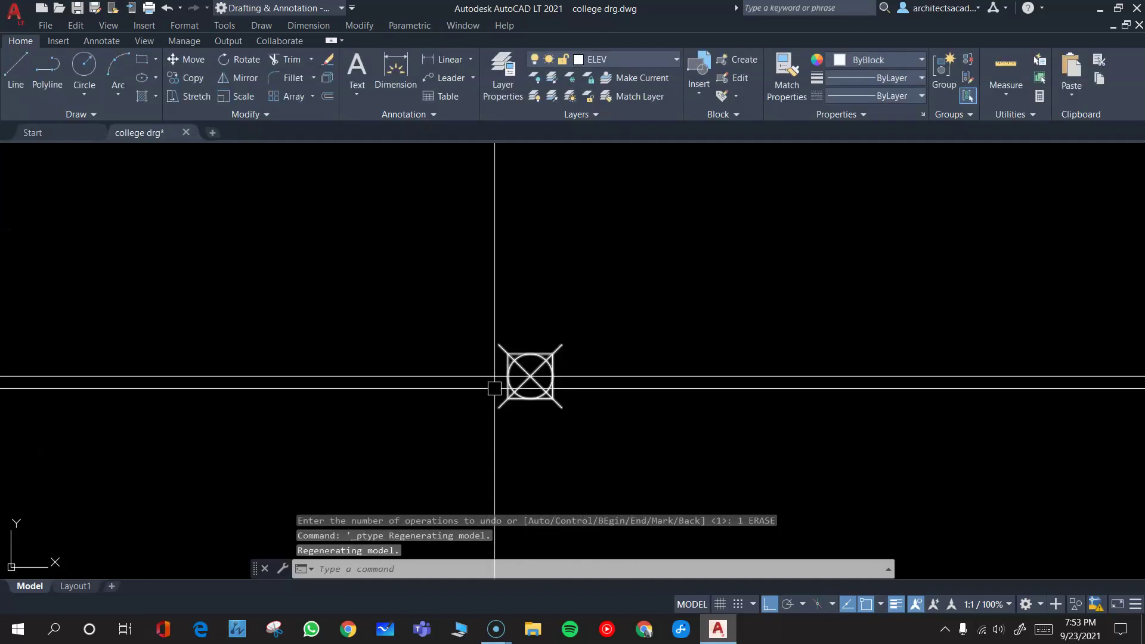
scroll(596, 343, down, 5)
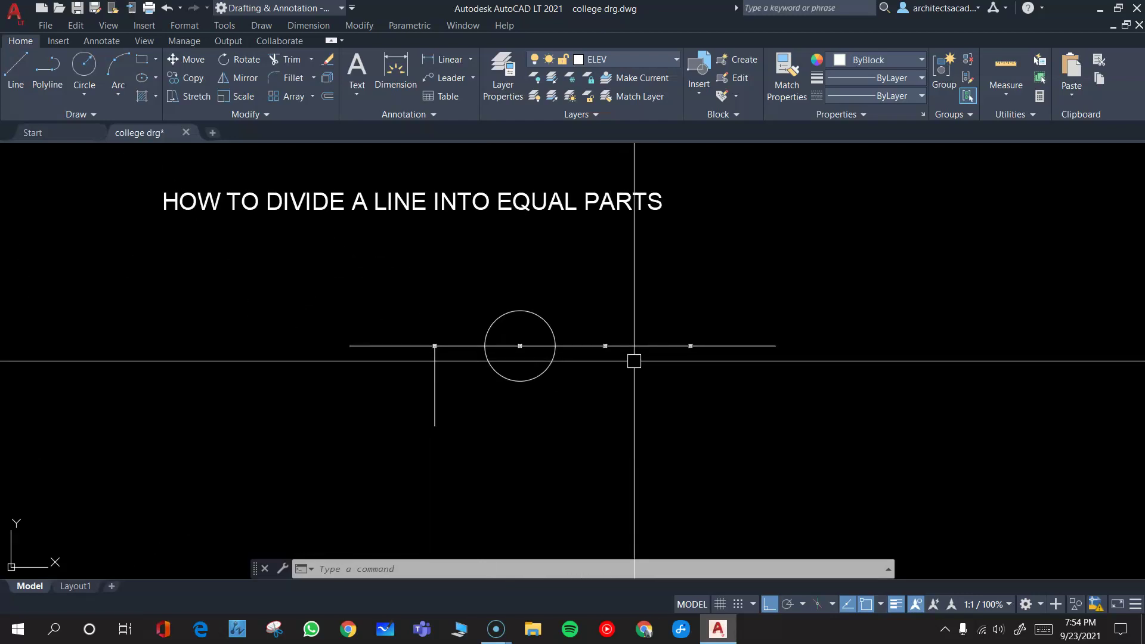
Step: Change the point style to the blank option so the division points are hidden on the line
scroll(598, 350, up, 2)
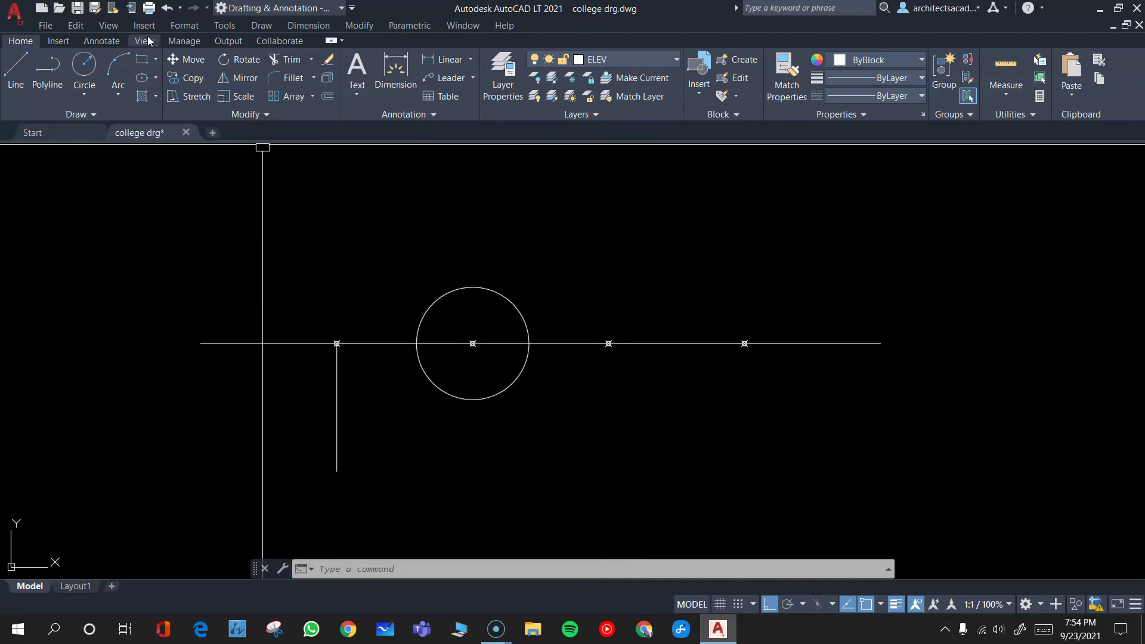
click(179, 26)
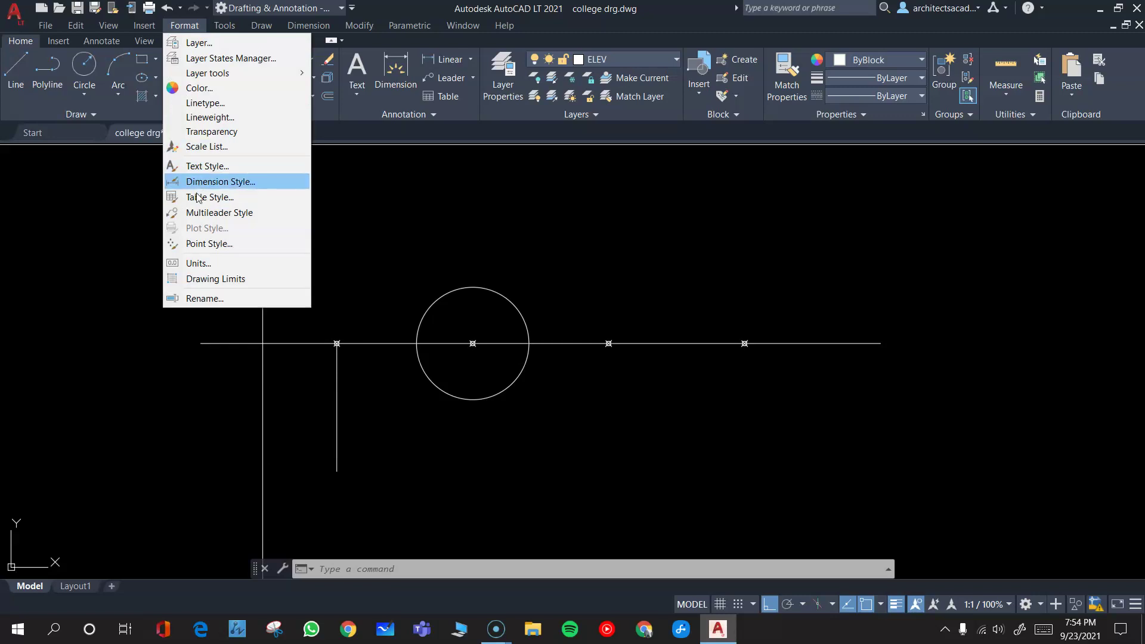
click(204, 245)
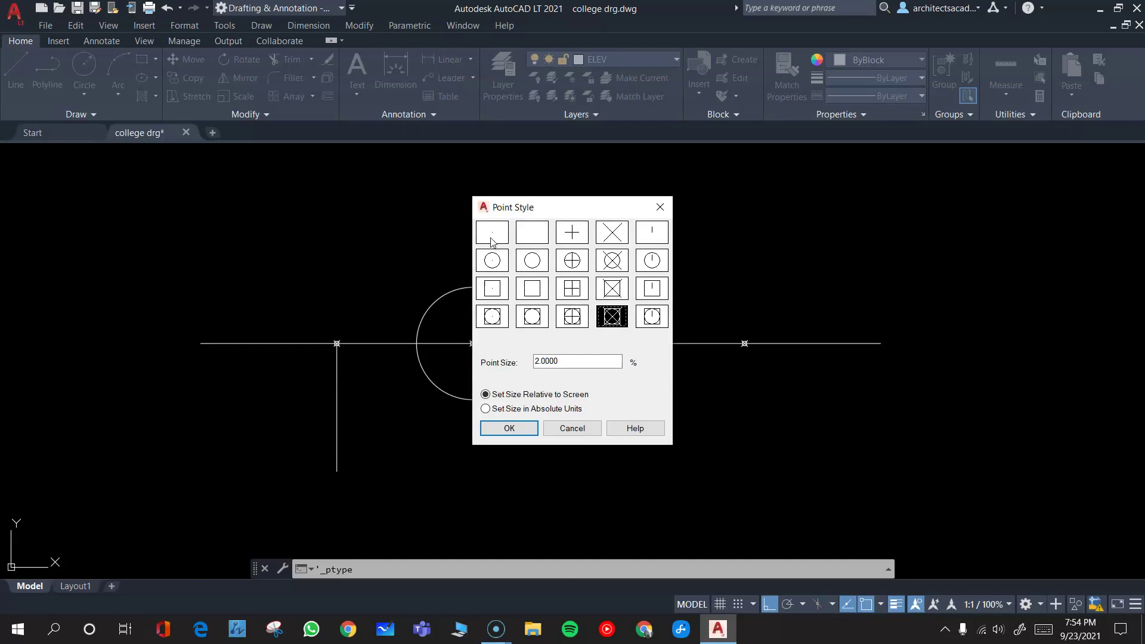
click(531, 239)
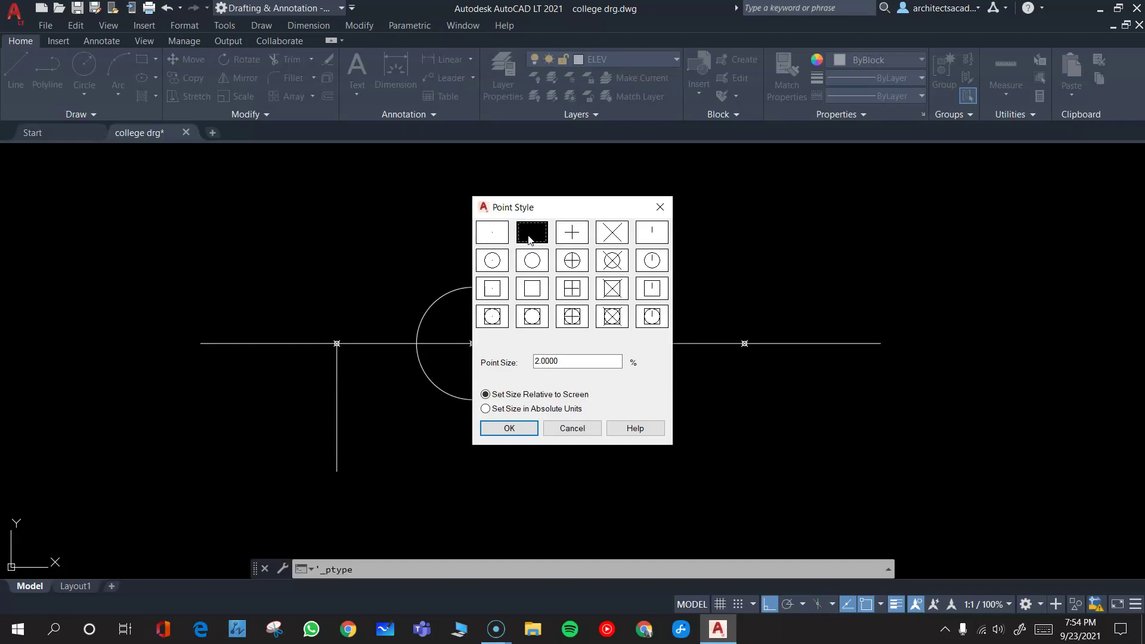
click(510, 429)
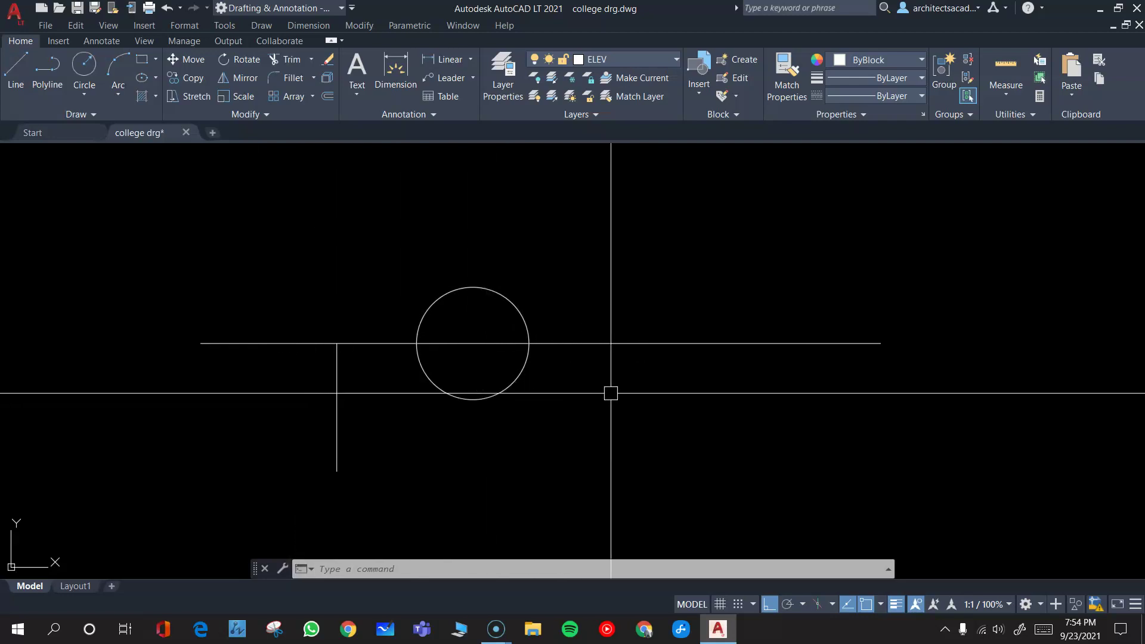
Step: Draw a second, shorter horizontal line in the empty space to the right of the divided line
scroll(361, 317, down, 2)
middle_drag(708, 279, 484, 284)
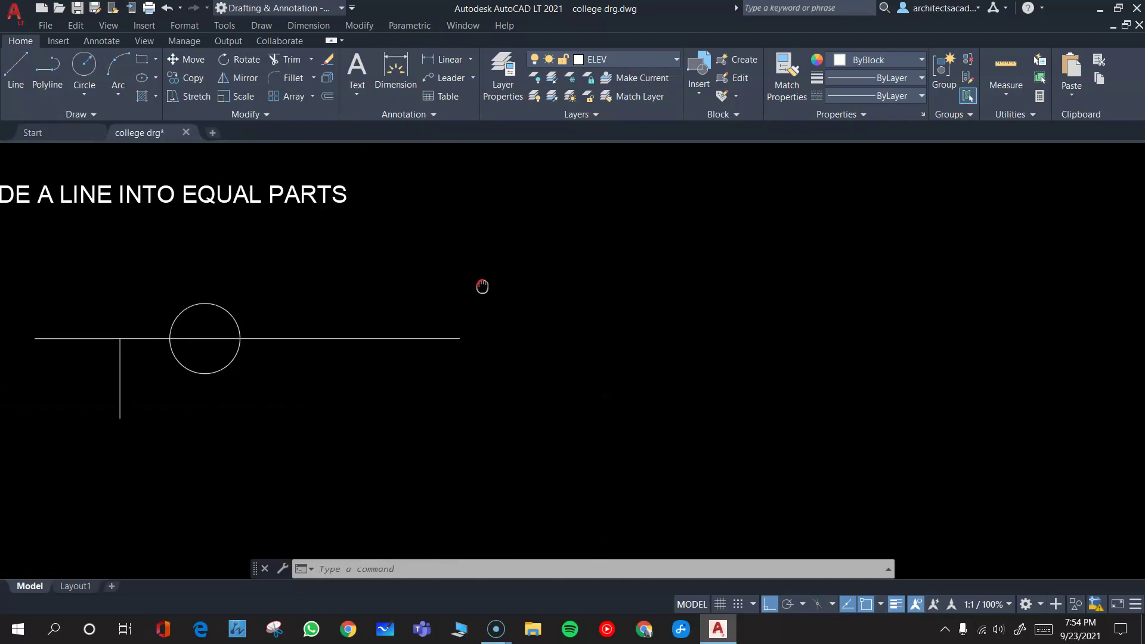
click(16, 68)
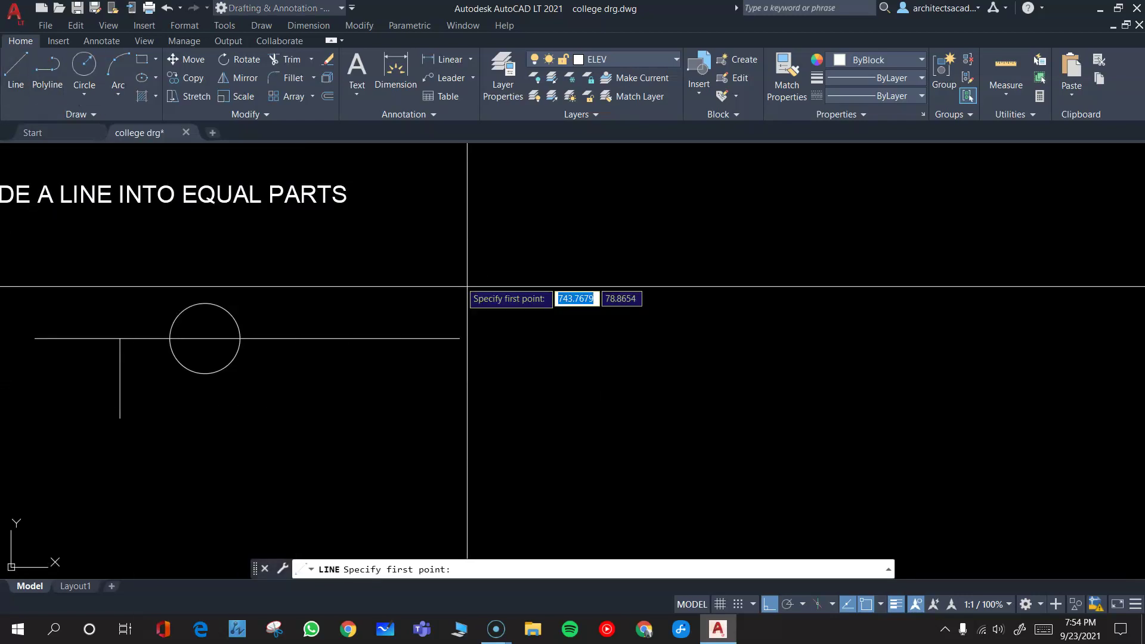
click(546, 353)
click(851, 379)
key(Return)
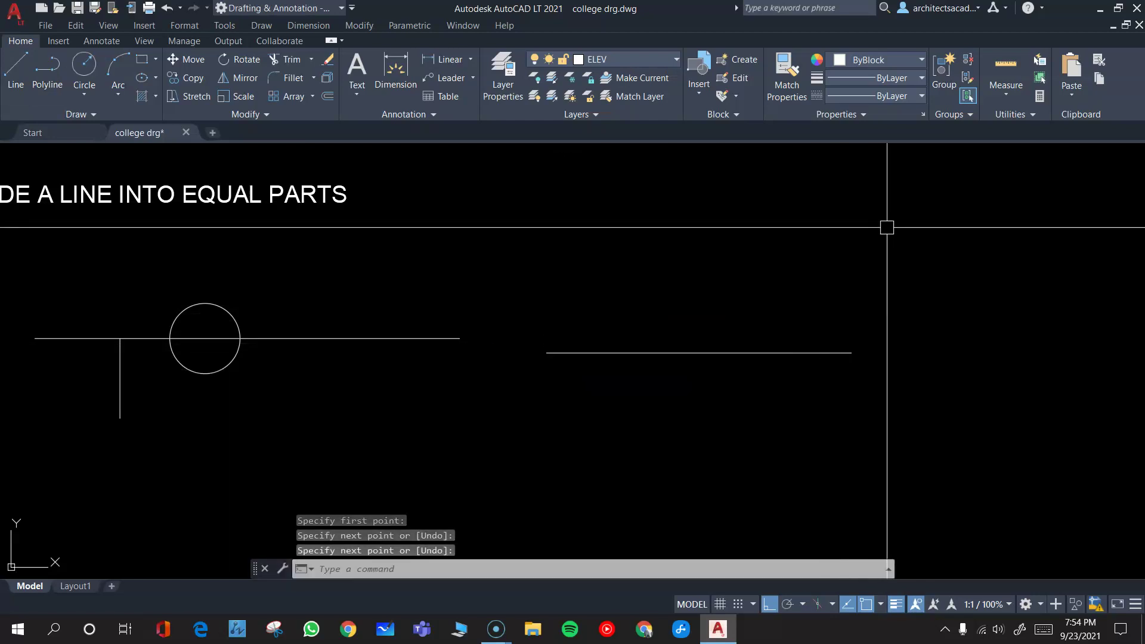
Step: Divide the new horizontal line into 3 equal segments with the DIVIDE command
text(DIVIDE)
key(Return)
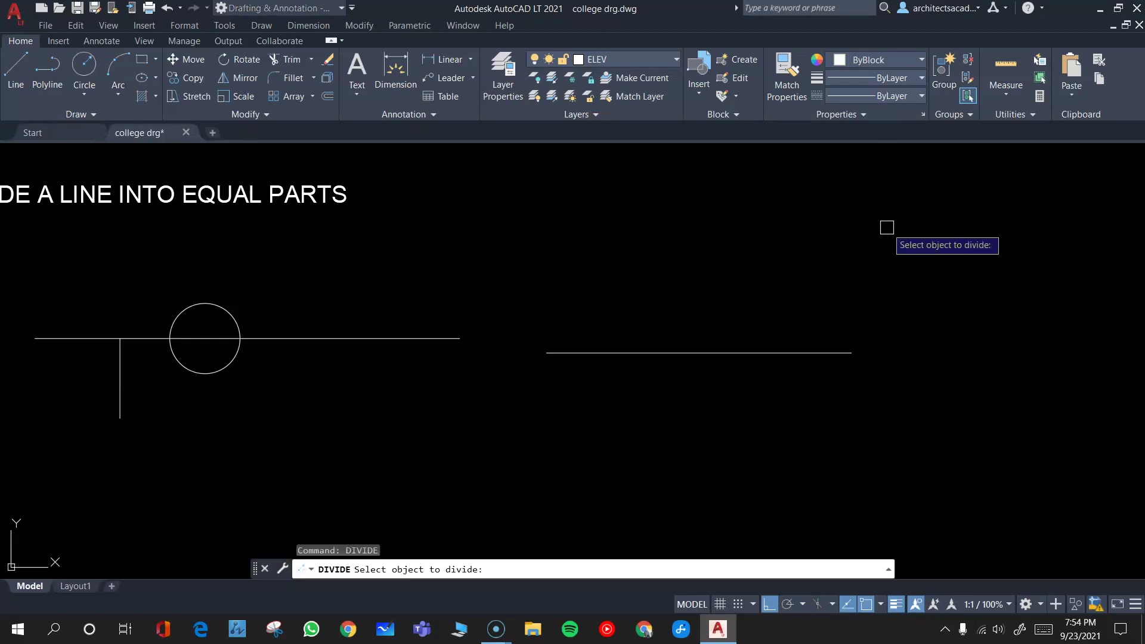
click(716, 352)
text(3)
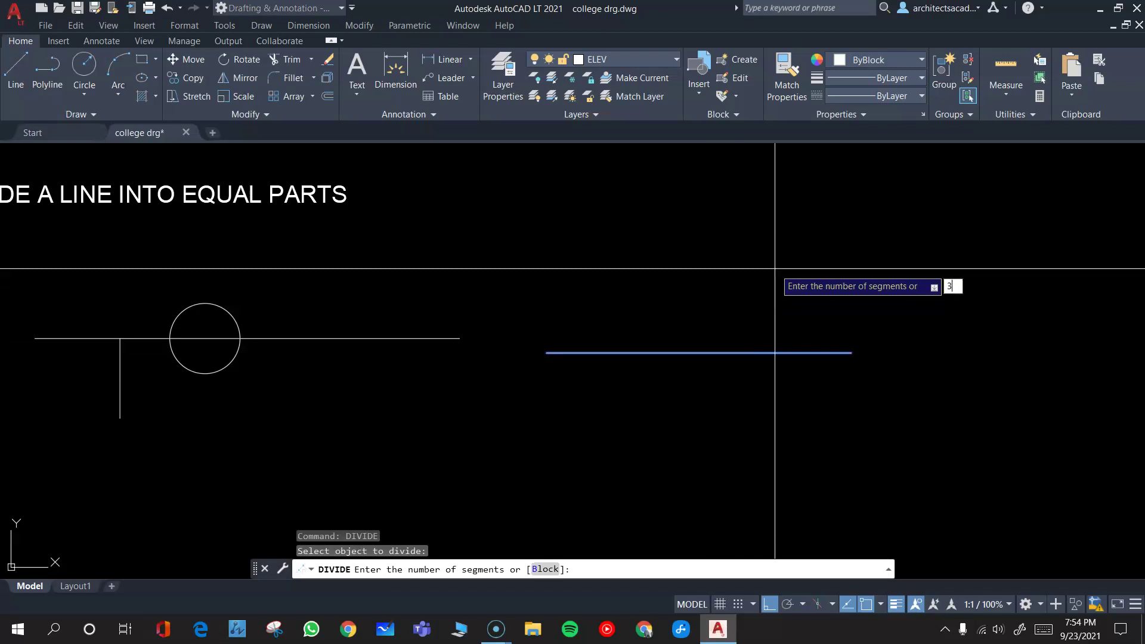
key(Return)
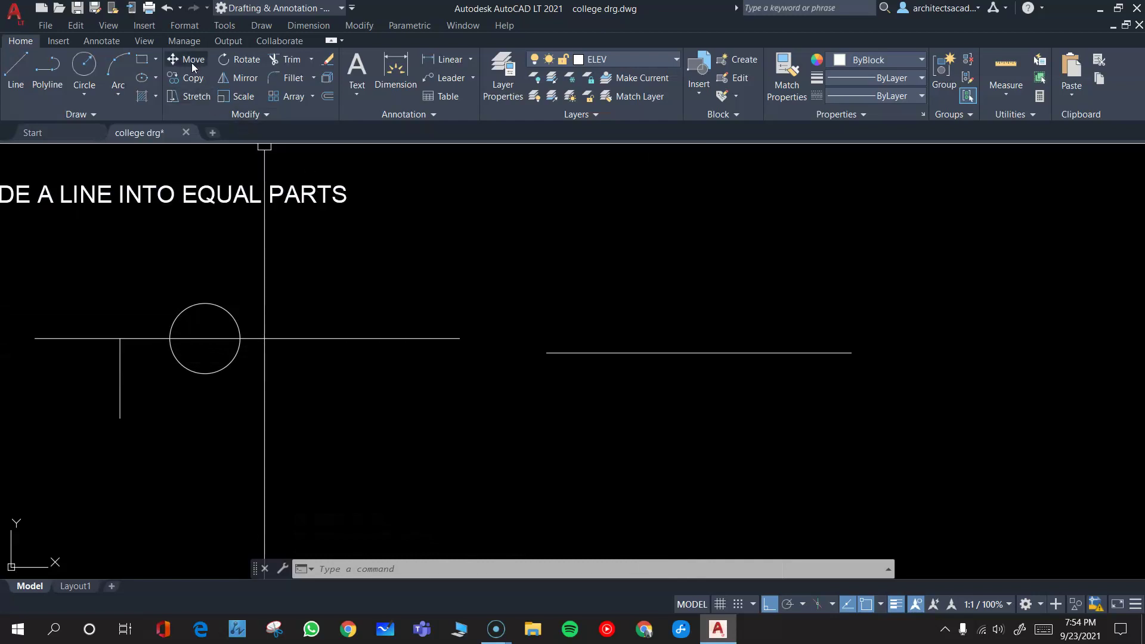
Step: Change the point style to the square with a plus sign and view the division points on both lines
click(185, 26)
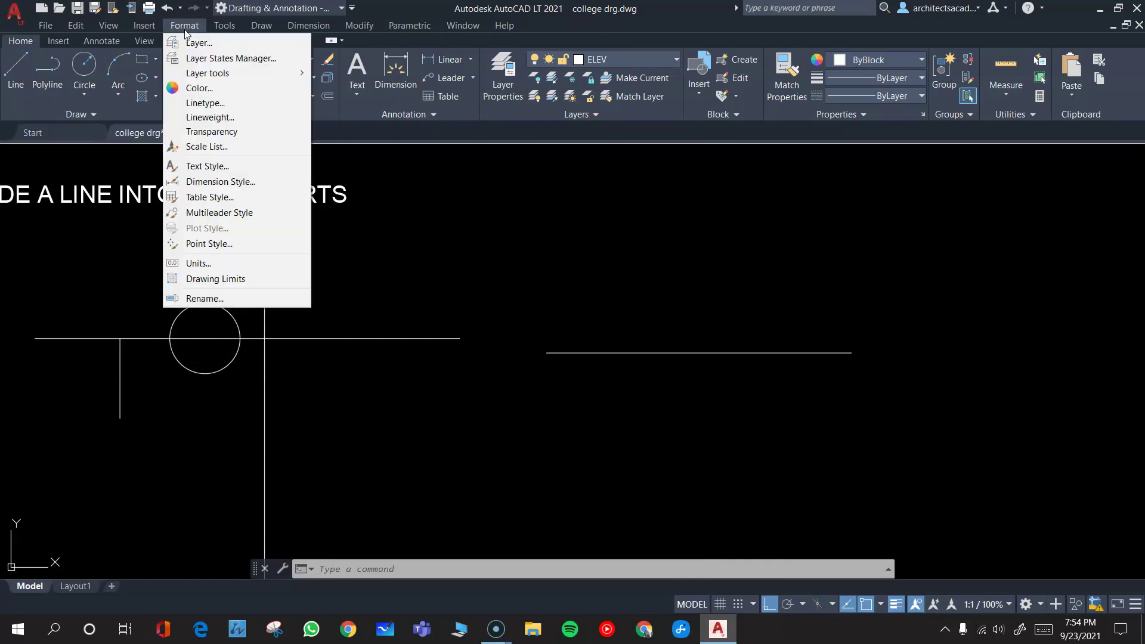
click(188, 244)
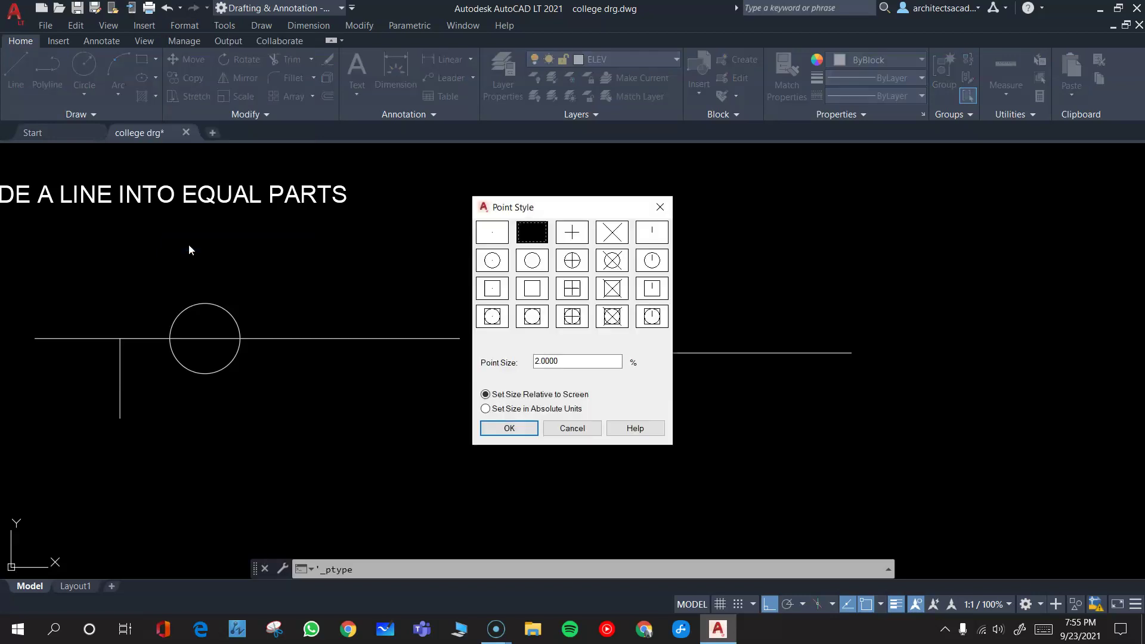
click(572, 293)
click(510, 428)
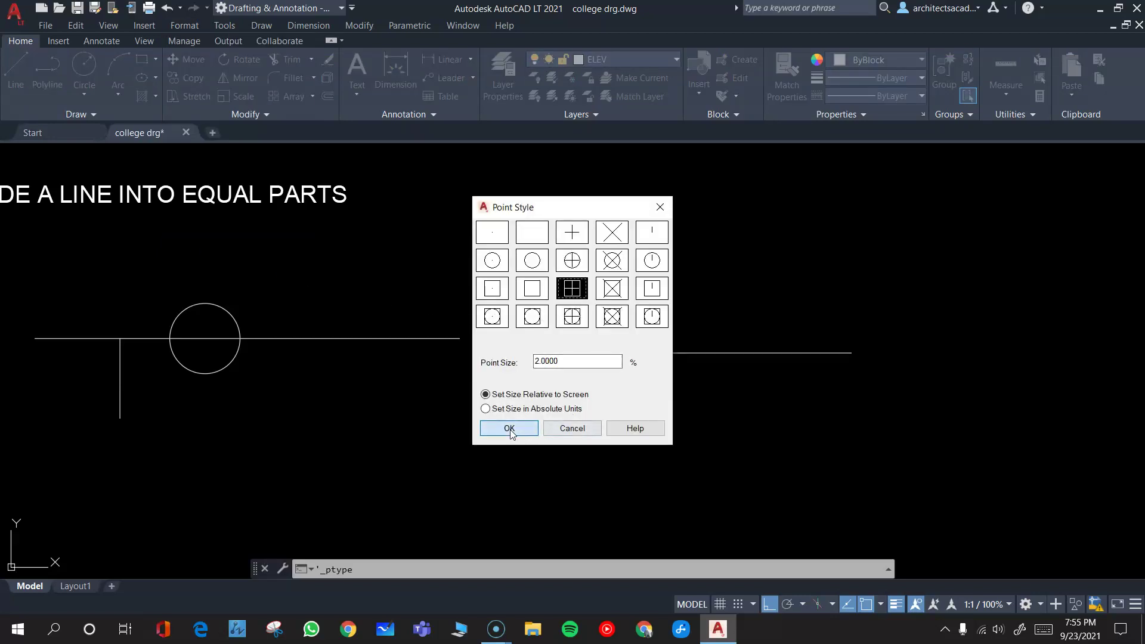
scroll(747, 366, up, 2)
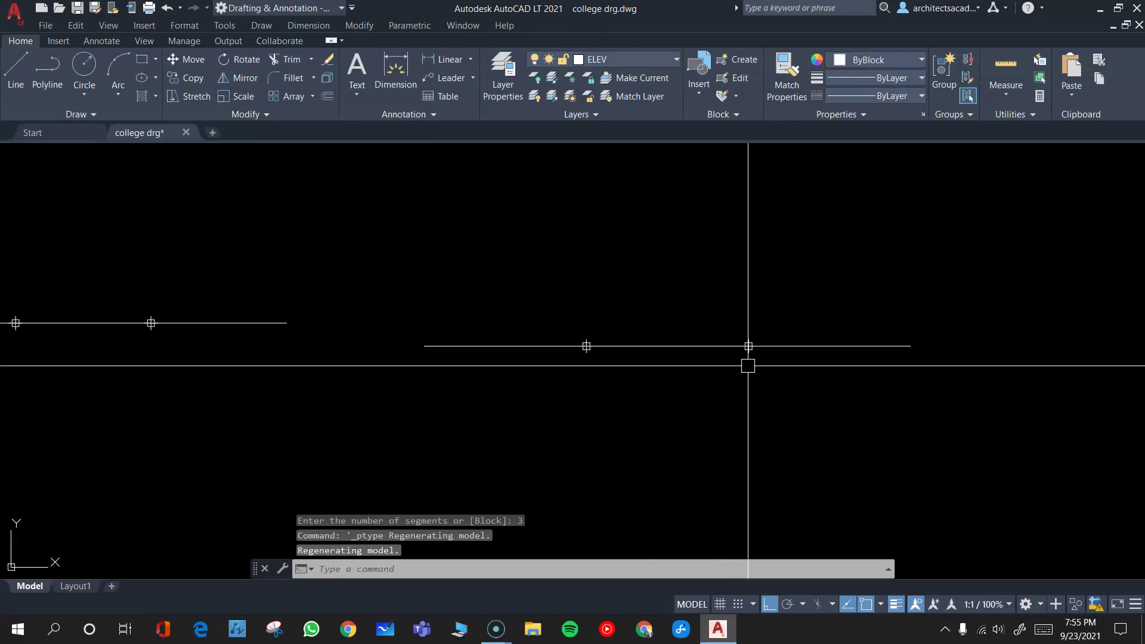
scroll(650, 373, down, 2)
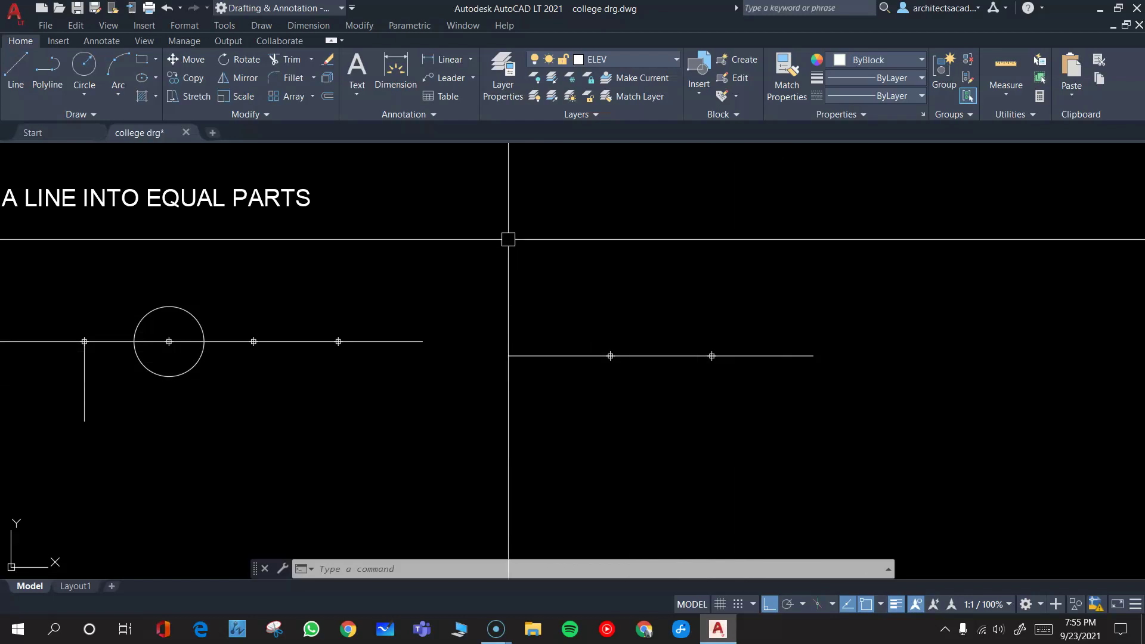
middle_drag(508, 239, 651, 253)
middle_drag(558, 292, 640, 292)
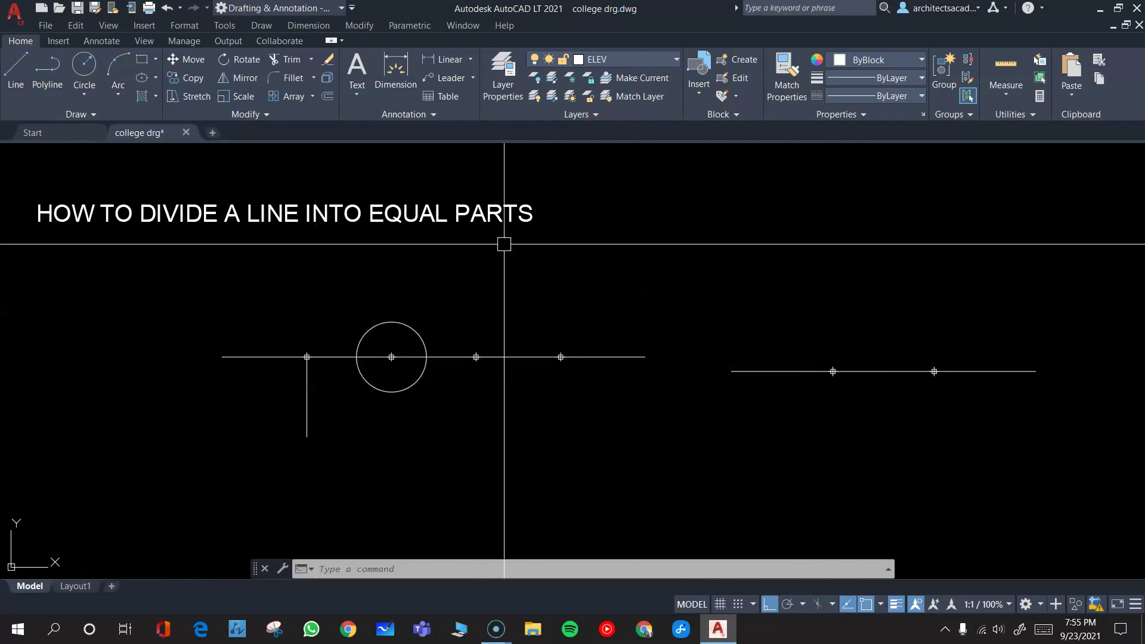
click(177, 26)
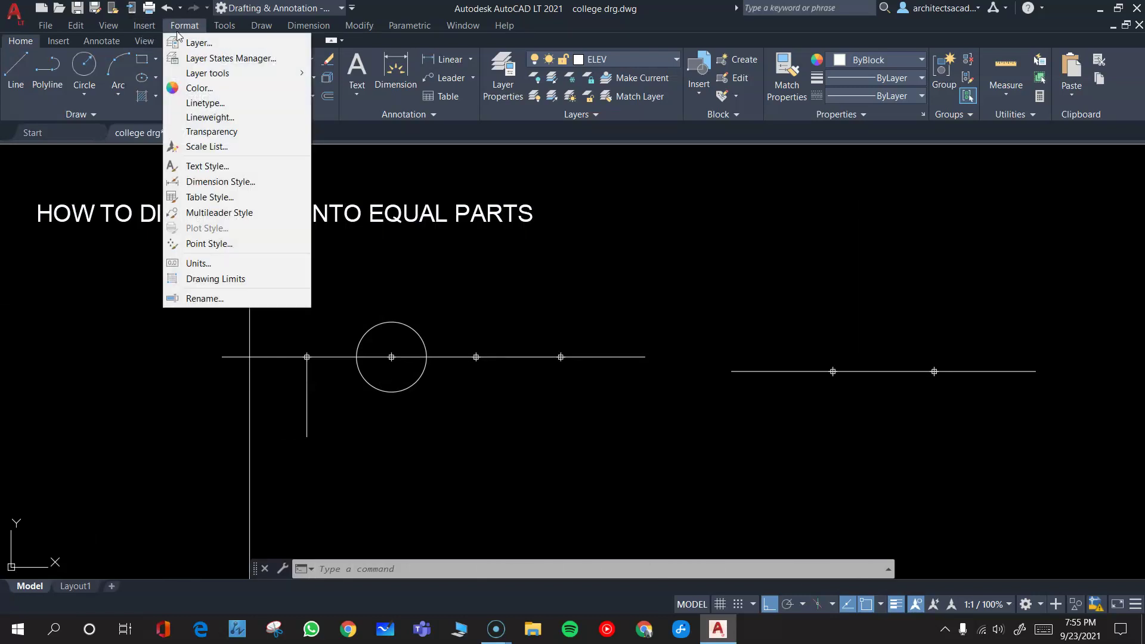
click(216, 243)
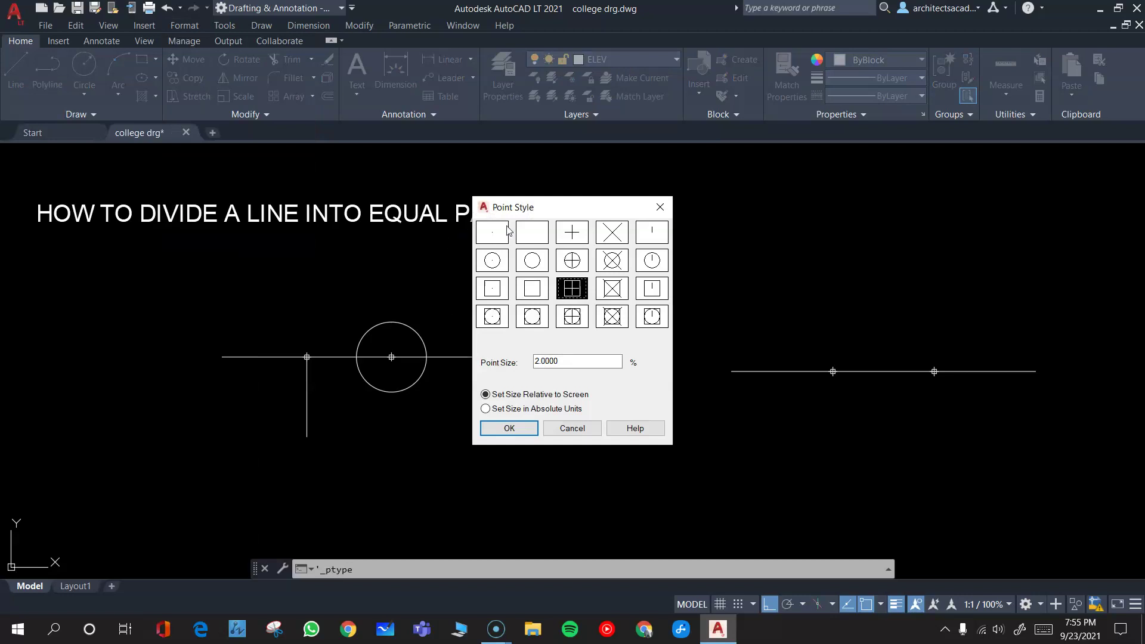
click(572, 429)
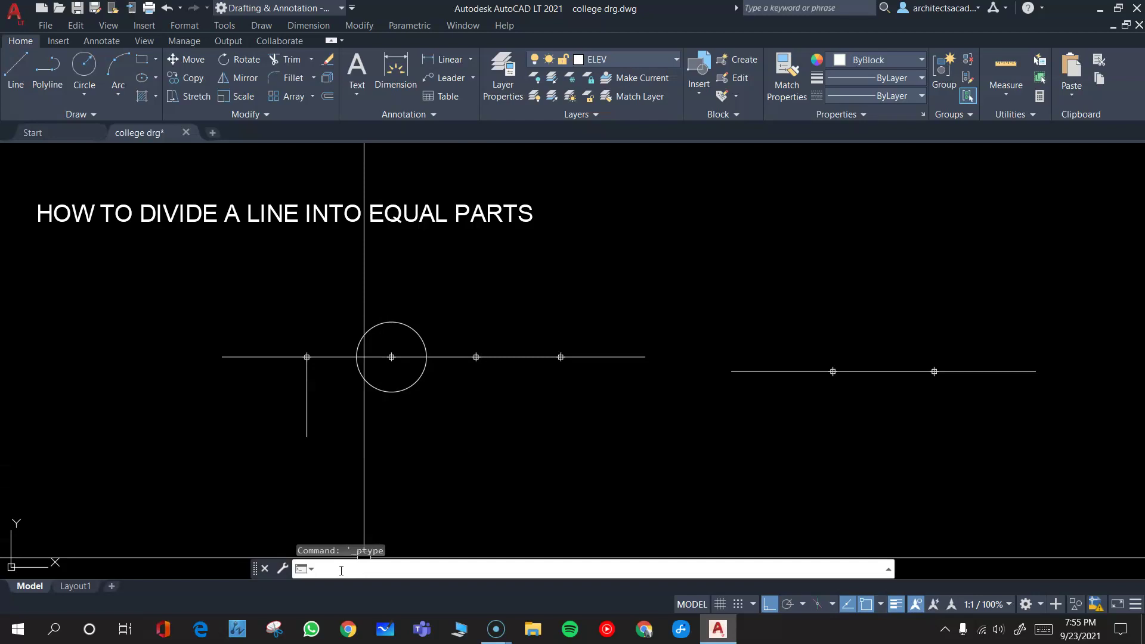
Step: Set the PDMODE system variable to 0 to display the division points as plain dots
text(DMO)
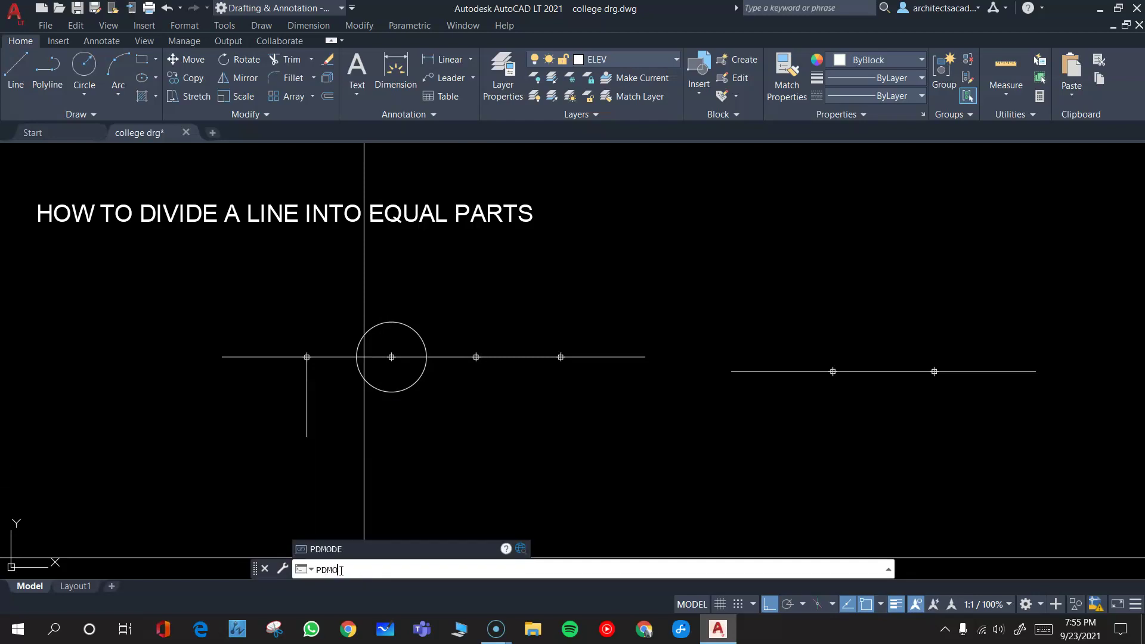
text(DE)
key(Return)
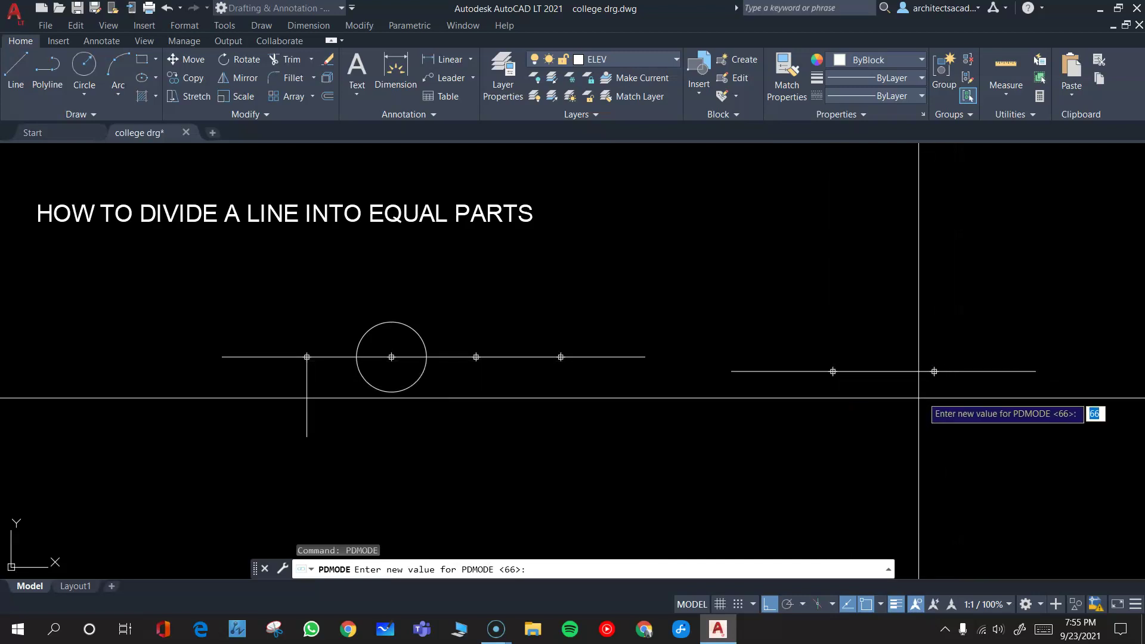
text(0)
key(Return)
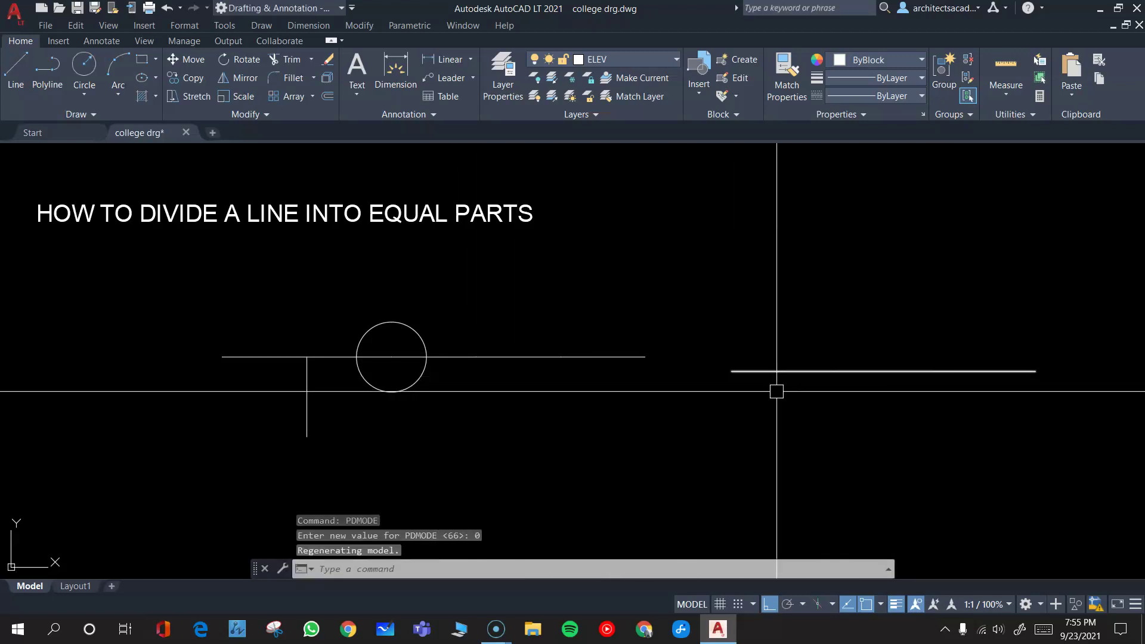
click(414, 568)
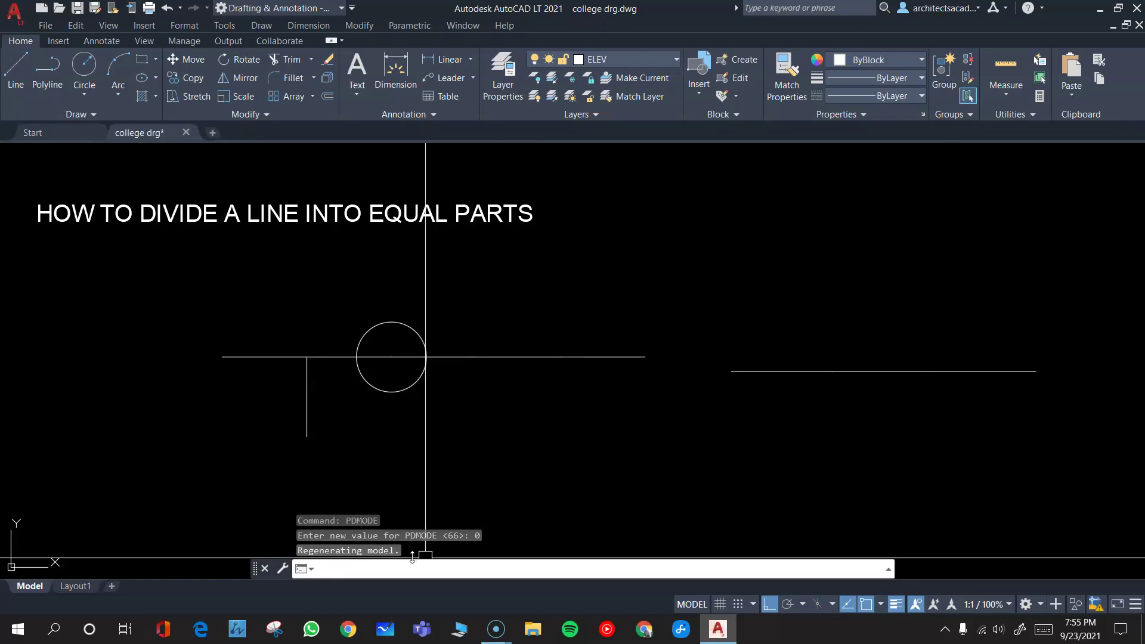
text(PO)
key(BackSpace)
key(Escape)
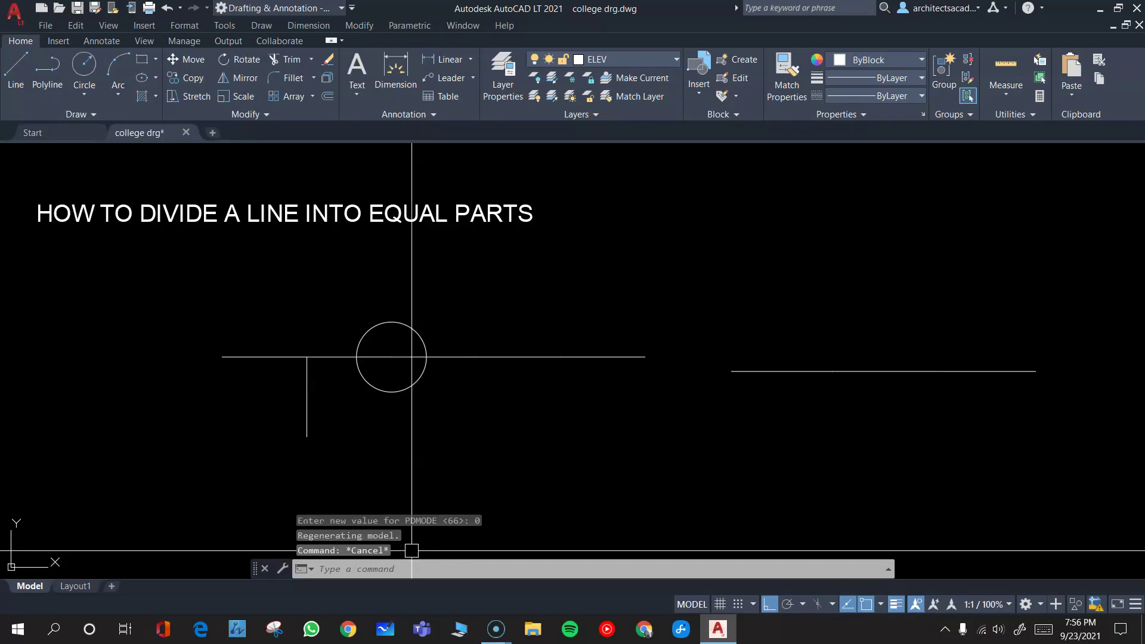
Step: Set the PDMODE system variable to 2 to display the division points on both lines as plus signs
click(357, 567)
text(P)
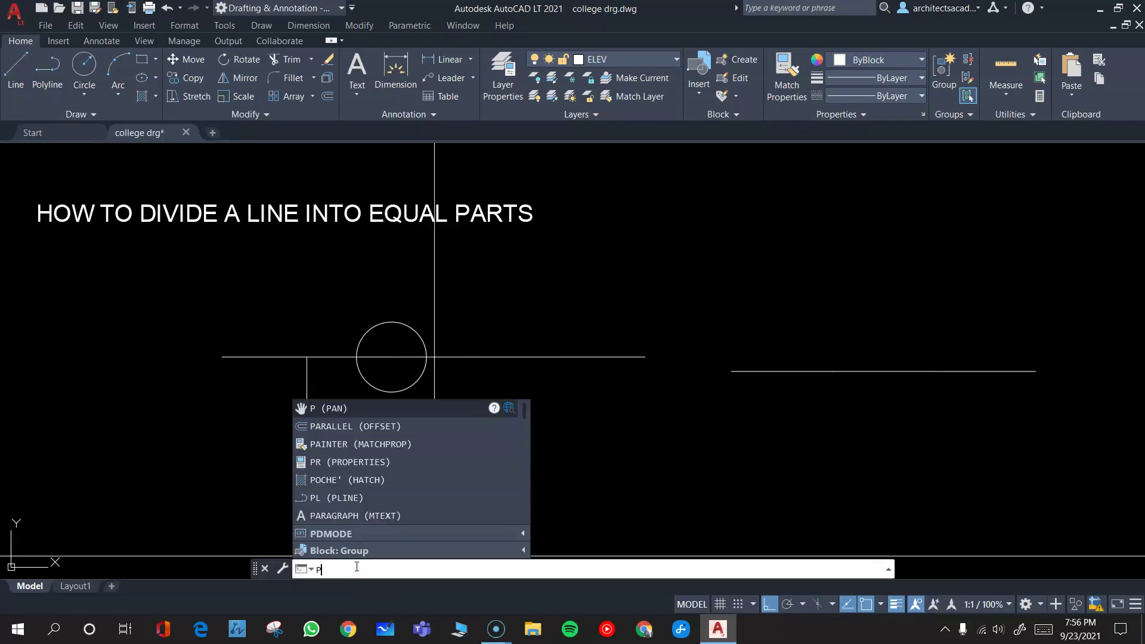
text(DMODE)
key(Return)
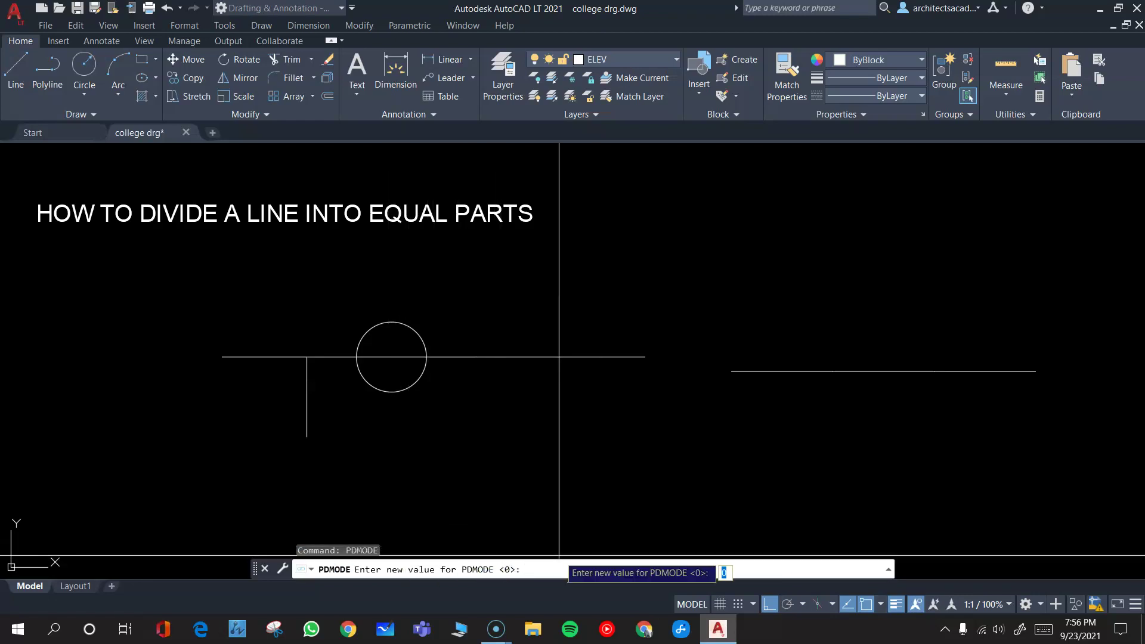
text(2)
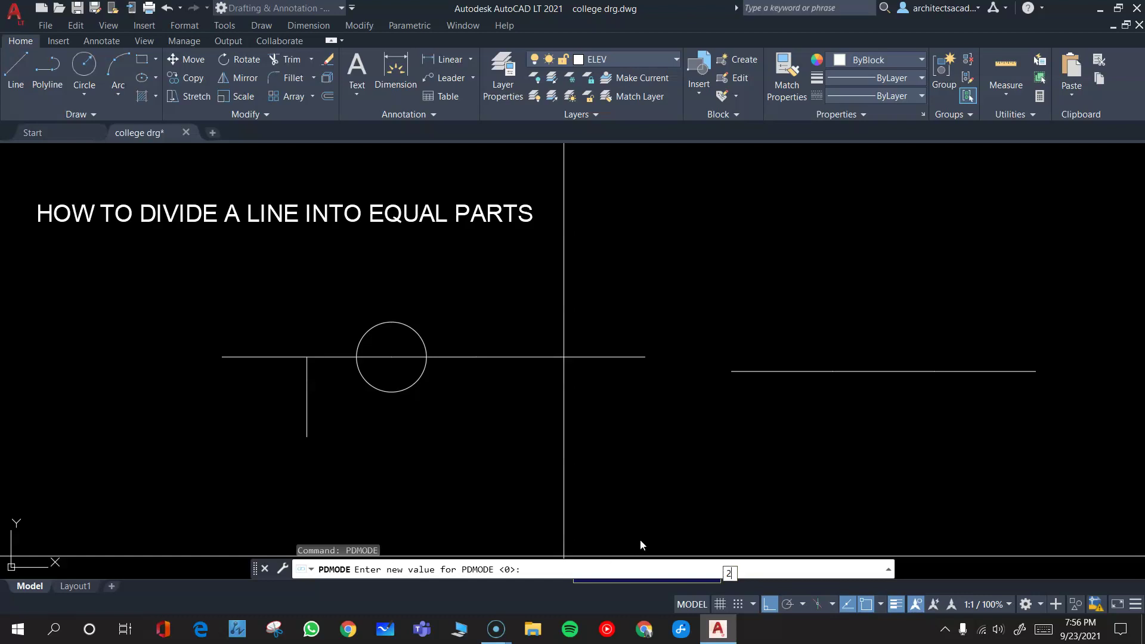
key(Return)
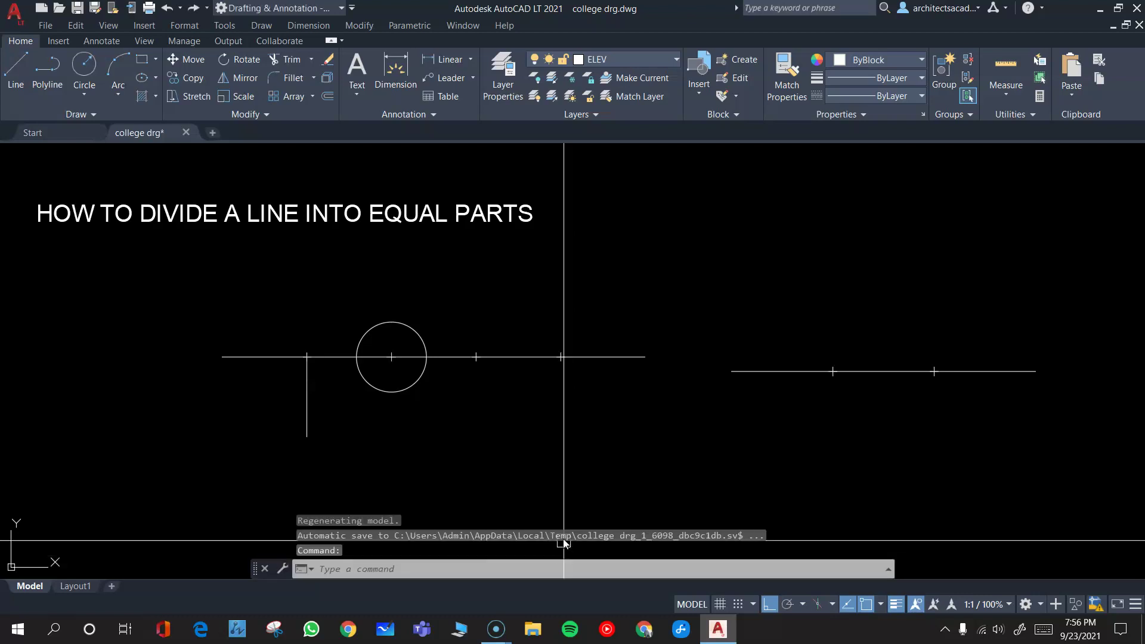
scroll(872, 375, up, 6)
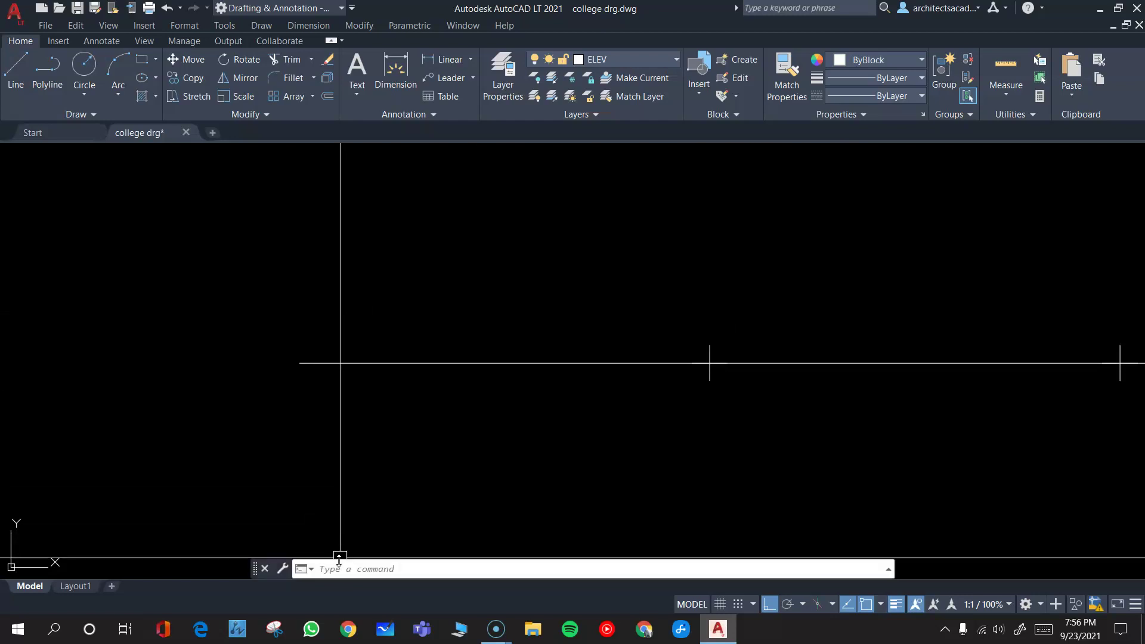
scroll(714, 409, down, 4)
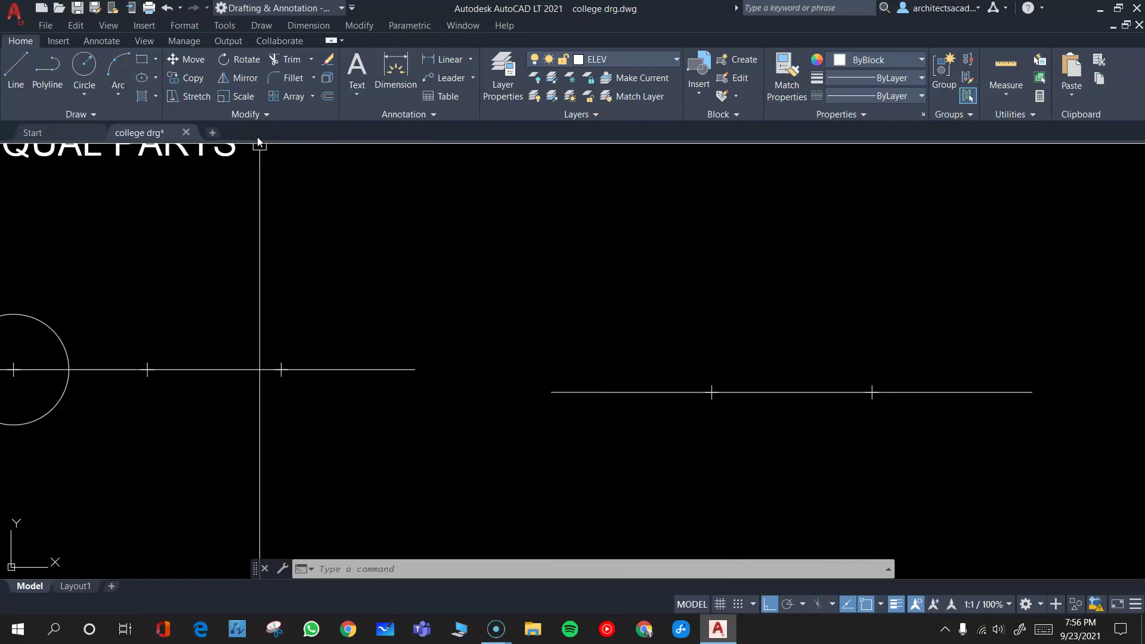
Step: Open the Point Style settings and accept the plus-sign marker with its size set relative to the screen
click(180, 26)
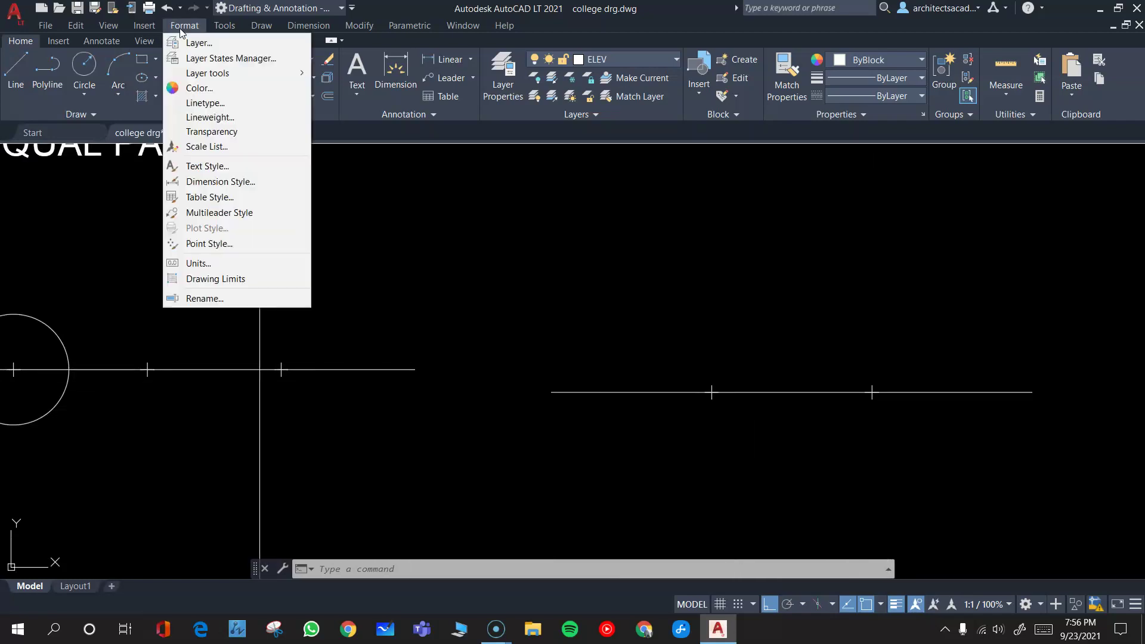
click(189, 245)
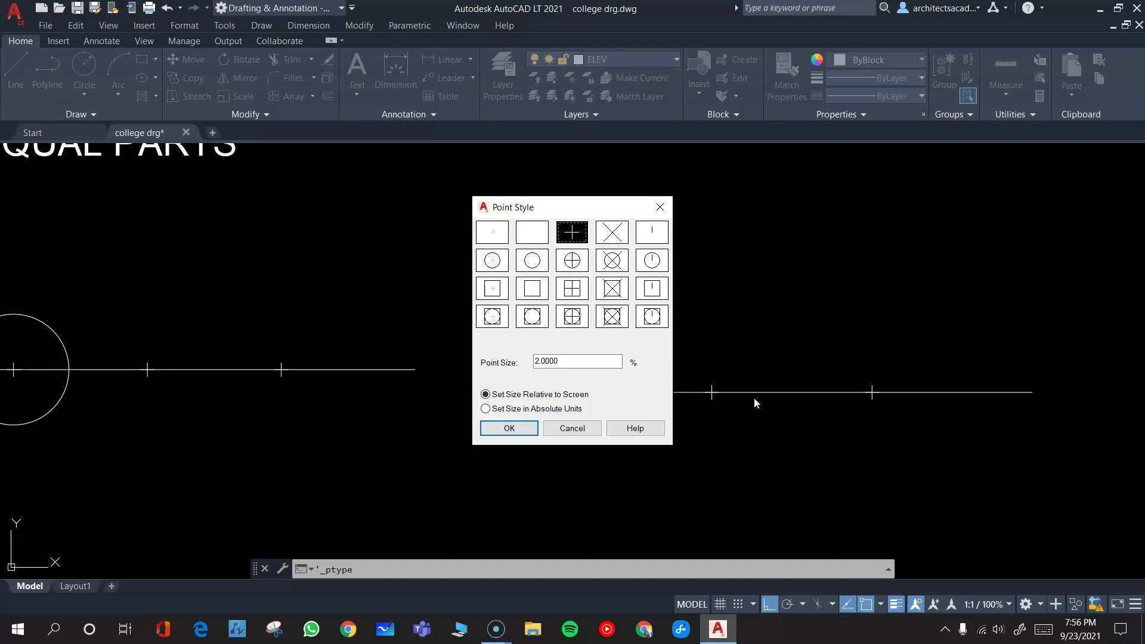
click(508, 429)
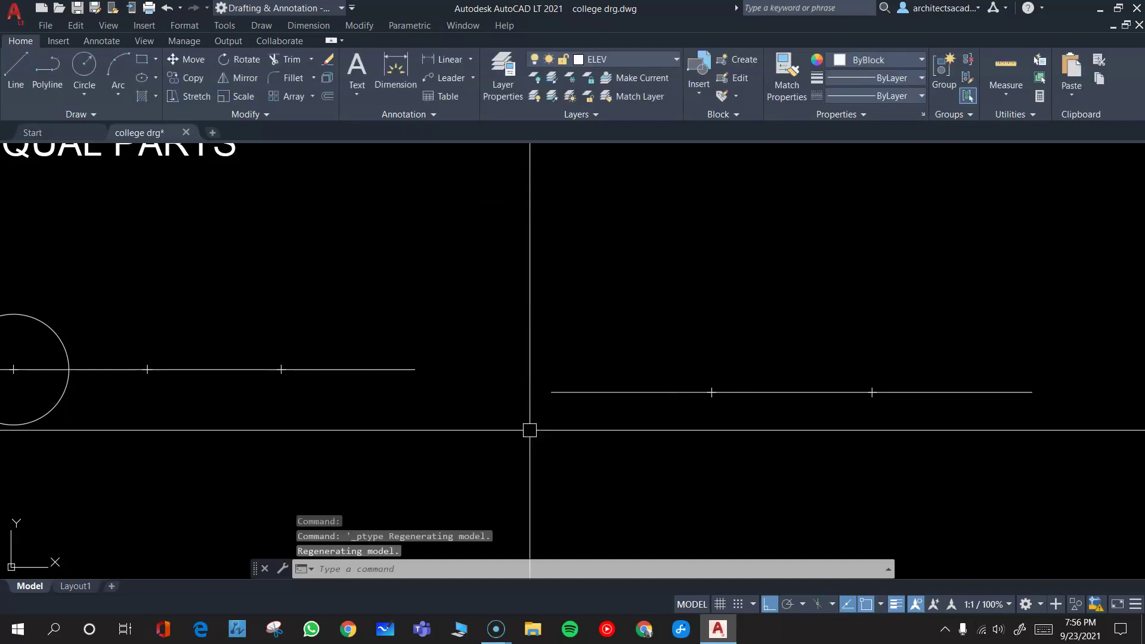
scroll(716, 346, down, 4)
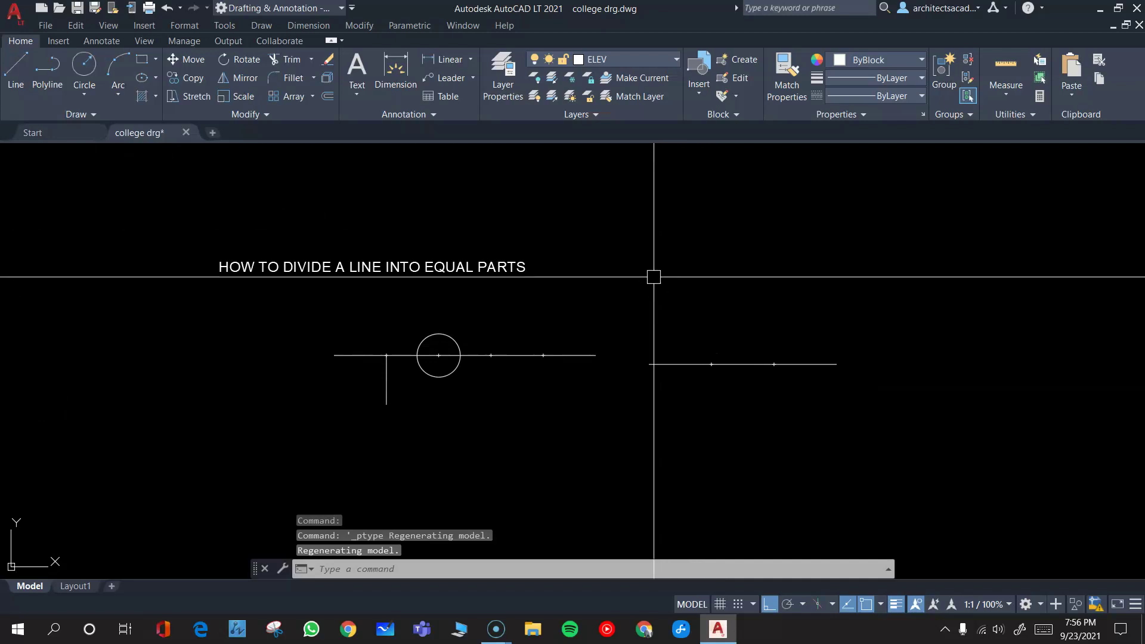